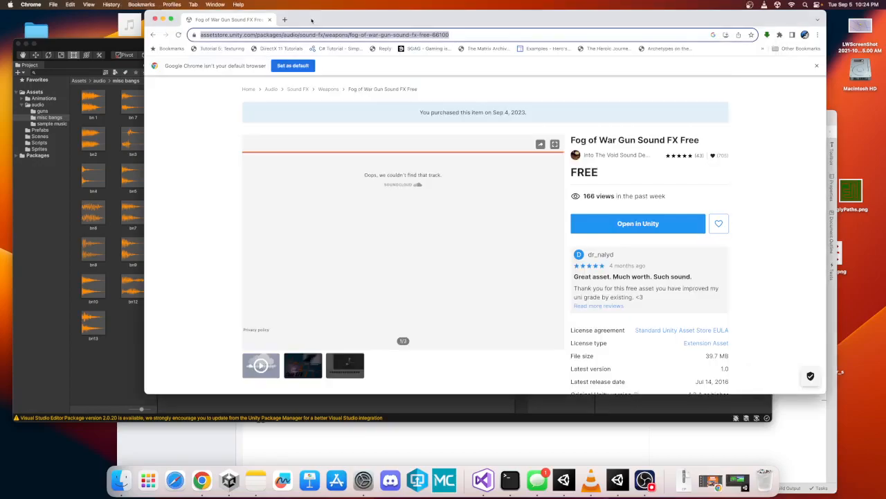
- Review the Fog of War Gun Sound FX Free asset page in the browser, then return to Unity
{"action": "left_click", "coordinate": [313, 21]}
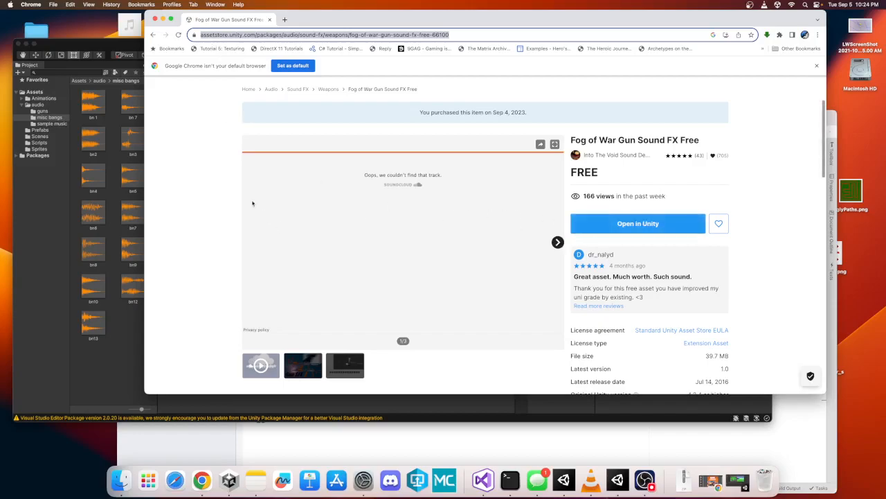
{"action": "left_click_drag", "start_coordinate": [572, 139], "coordinate": [700, 133]}
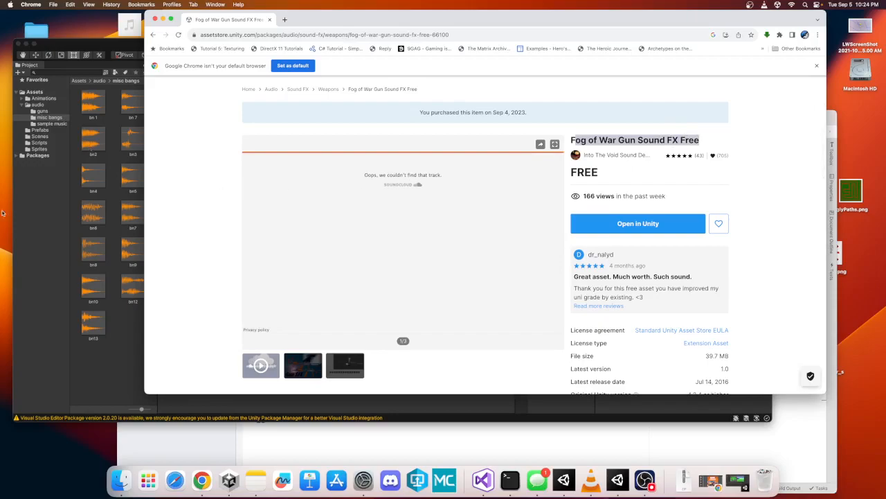
{"action": "left_click", "coordinate": [77, 216]}
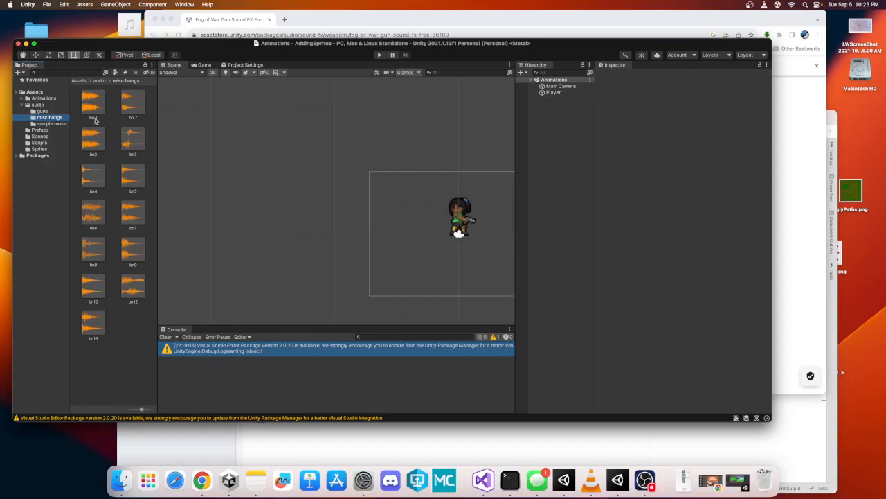
- Add an Audio Source component to the Player object
{"action": "left_click", "coordinate": [555, 93]}
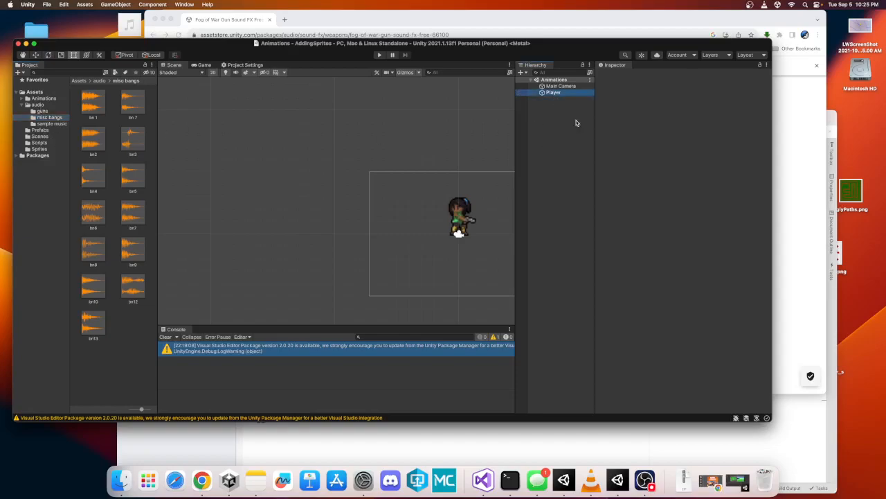
{"action": "scroll", "coordinate": [665, 217], "scroll_direction": "down", "scroll_amount": 5}
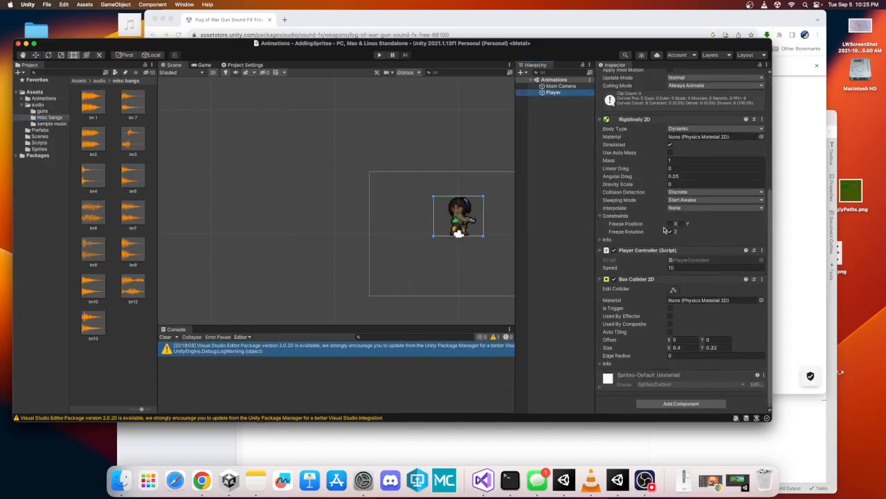
{"action": "left_click", "coordinate": [659, 404]}
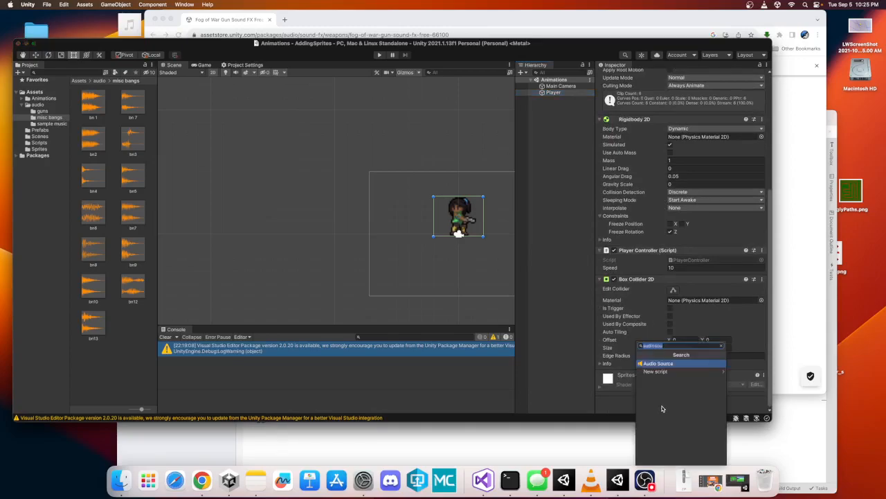
{"action": "left_click", "coordinate": [662, 390]}
{"action": "left_click", "coordinate": [660, 367]}
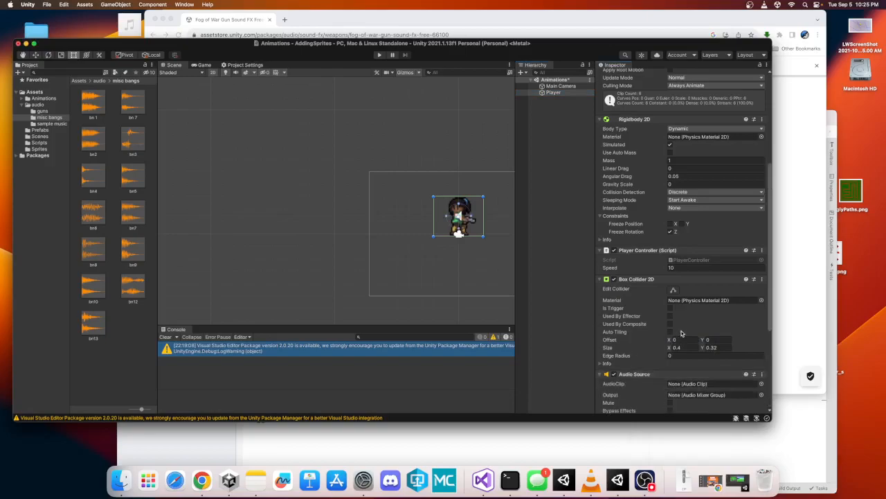
- Assign the uptempo - 120 clip from the sample music folder to the Audio Source's AudioClip
{"action": "scroll", "coordinate": [682, 334], "scroll_direction": "down", "scroll_amount": 5}
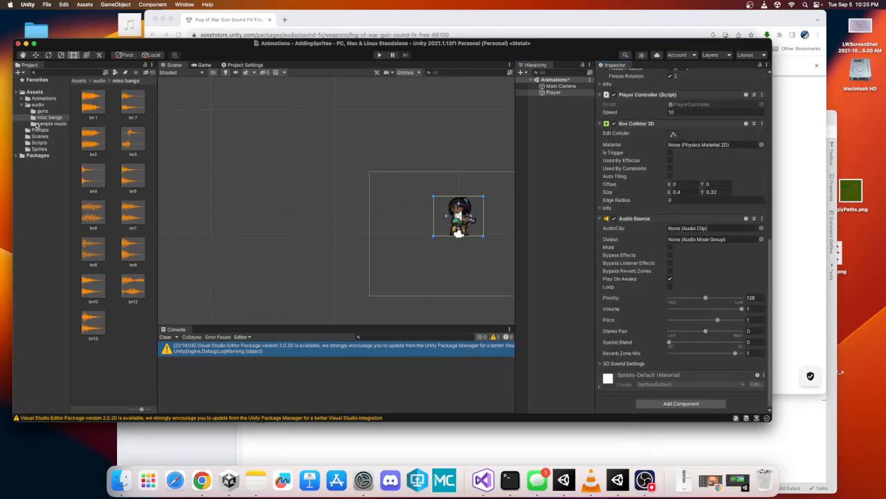
{"action": "left_click", "coordinate": [41, 124]}
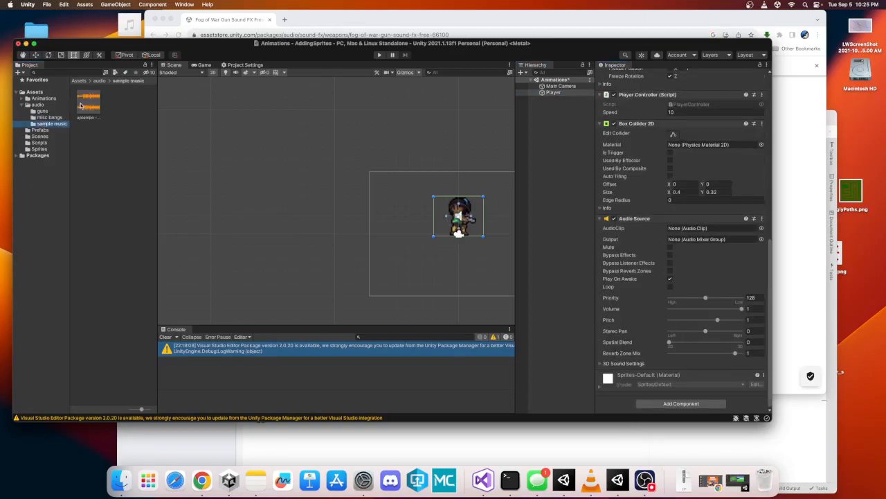
{"action": "left_click_drag", "start_coordinate": [84, 101], "coordinate": [669, 228]}
- Turn off Play On Awake and turn on Loop for the music Audio Source
{"action": "left_click", "coordinate": [670, 279]}
{"action": "left_click", "coordinate": [669, 287]}
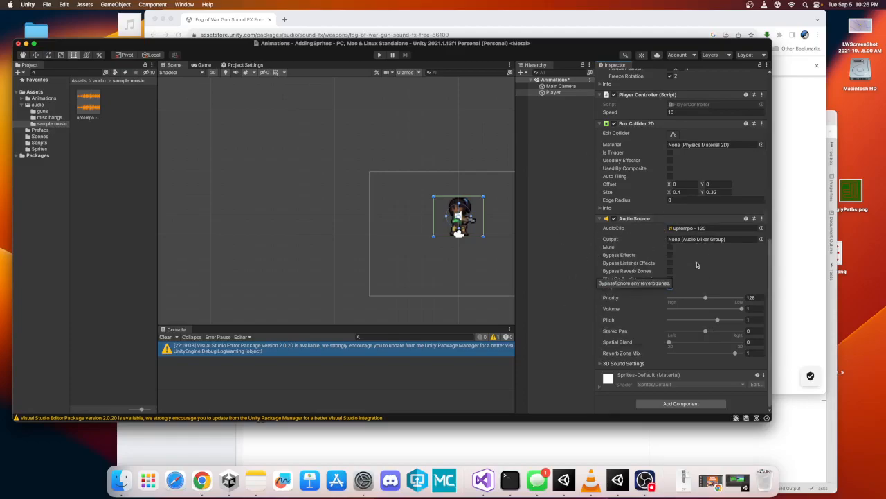
{"action": "left_click", "coordinate": [668, 286]}
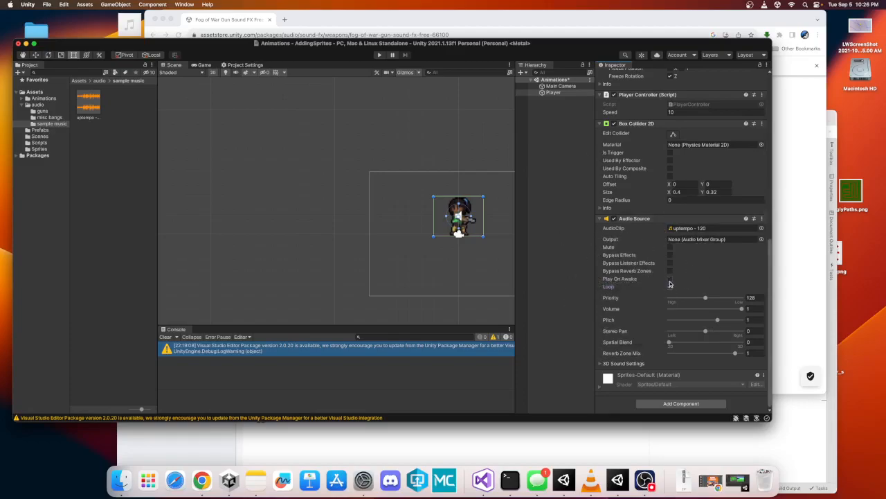
- Add a second Audio Source component to the Player
{"action": "left_click", "coordinate": [674, 404]}
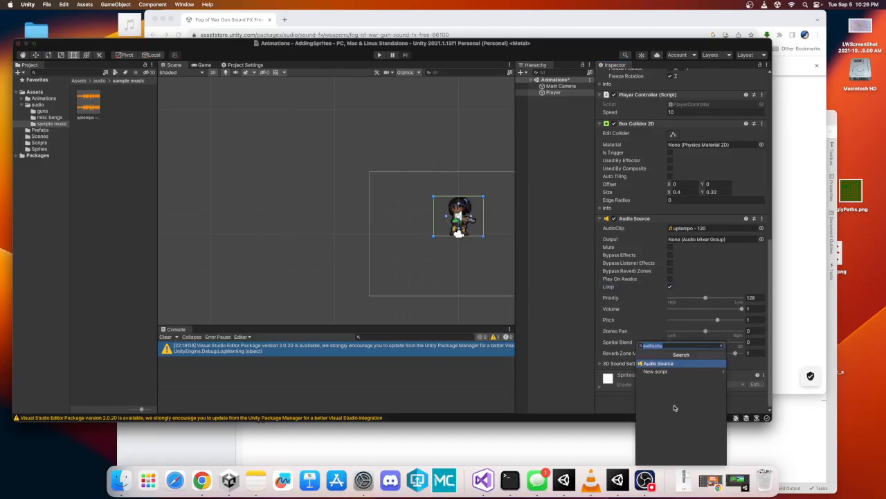
{"action": "left_click", "coordinate": [673, 366]}
{"action": "scroll", "coordinate": [671, 355], "scroll_direction": "down", "scroll_amount": 5}
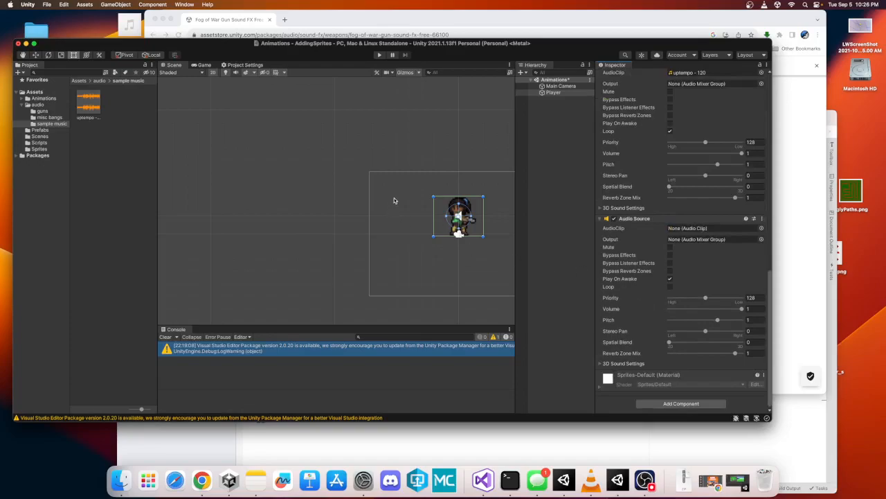
- Preview the bn1 and bn4 clips in the misc bangs folder
{"action": "left_click", "coordinate": [51, 118]}
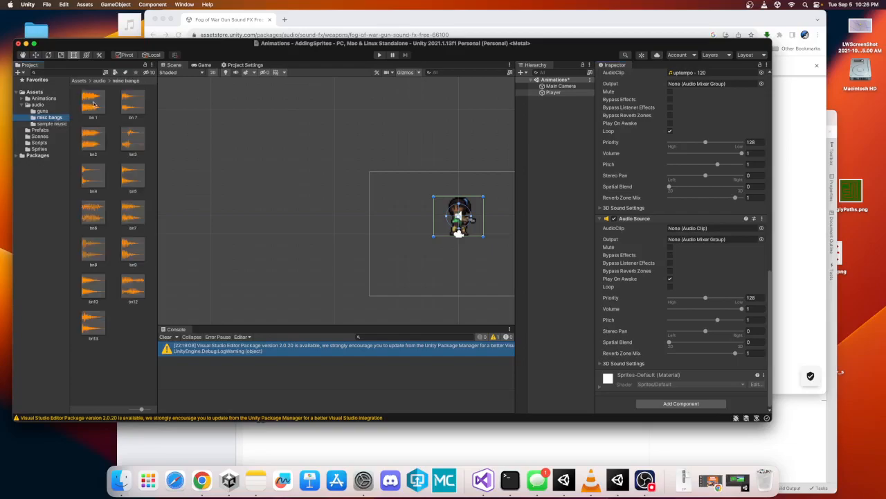
{"action": "left_click", "coordinate": [92, 107]}
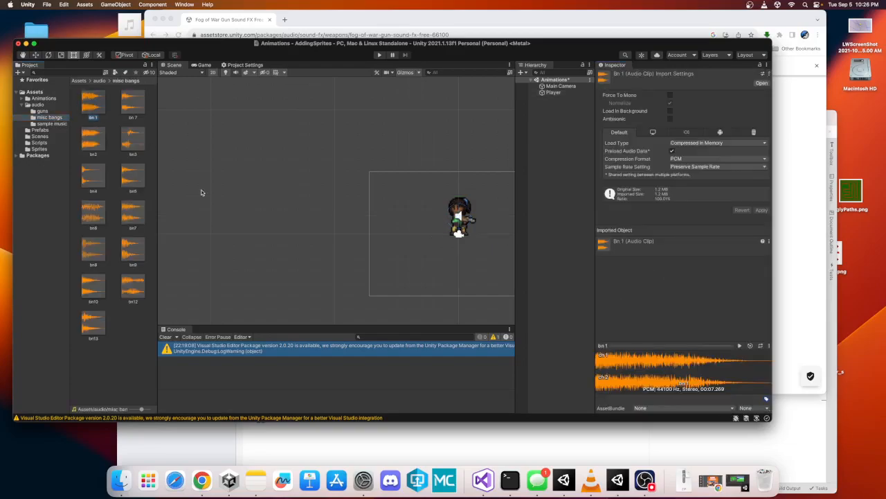
{"action": "left_click", "coordinate": [739, 345]}
{"action": "left_click", "coordinate": [91, 180]}
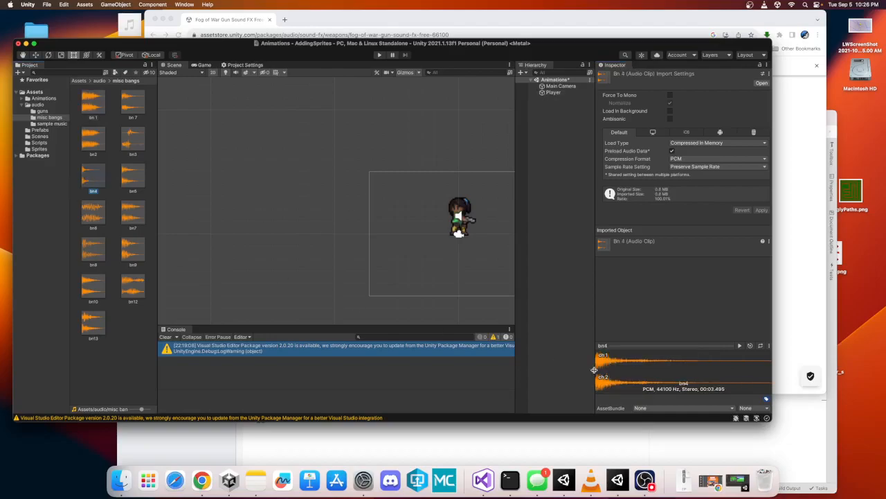
{"action": "left_click", "coordinate": [739, 346]}
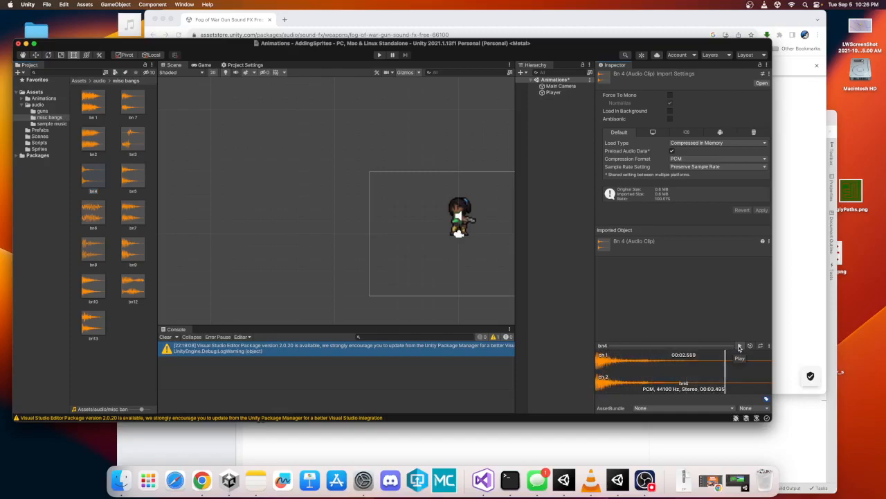
- Preview the big one clip in the guns folder and the bn12 clip in misc bangs
{"action": "left_click", "coordinate": [42, 111]}
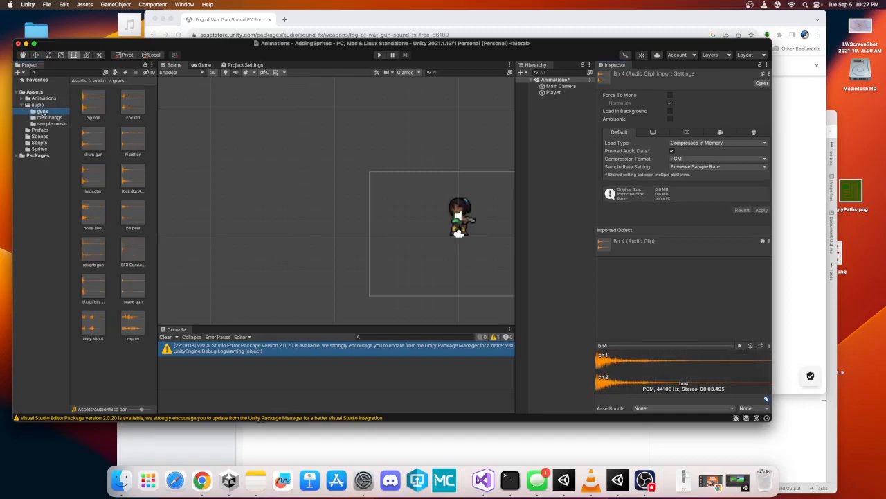
{"action": "left_click", "coordinate": [94, 104]}
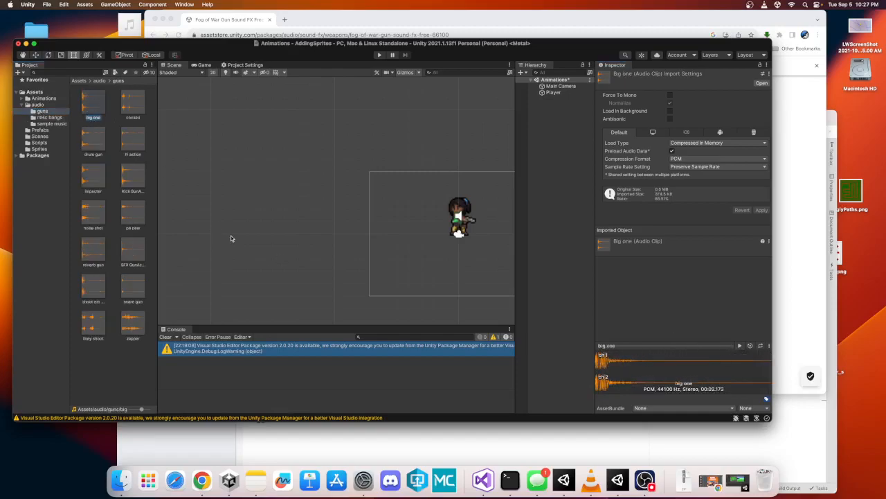
{"action": "left_click", "coordinate": [739, 345]}
{"action": "left_click", "coordinate": [741, 347]}
{"action": "left_click", "coordinate": [741, 347]}
{"action": "left_click", "coordinate": [50, 117]}
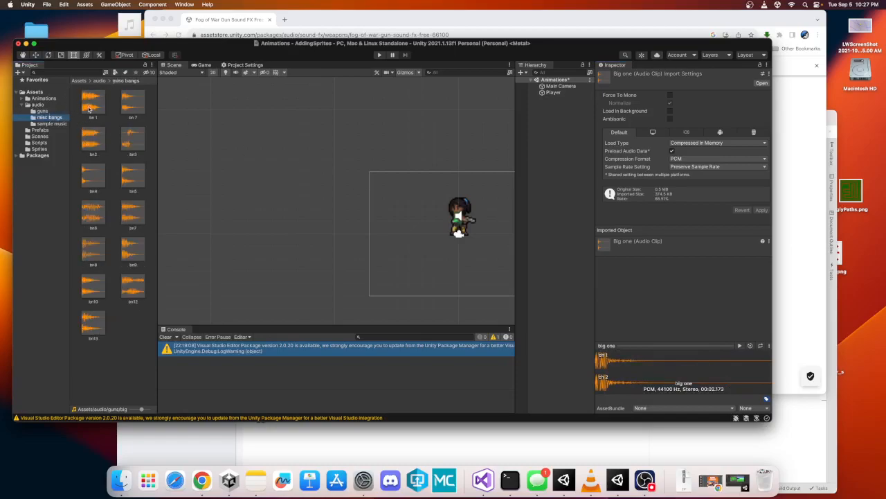
{"action": "left_click", "coordinate": [130, 284]}
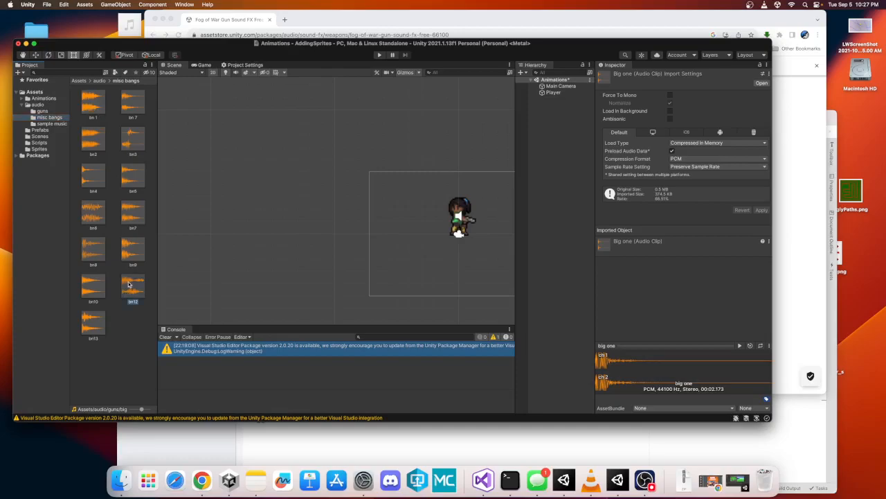
{"action": "left_click", "coordinate": [740, 345]}
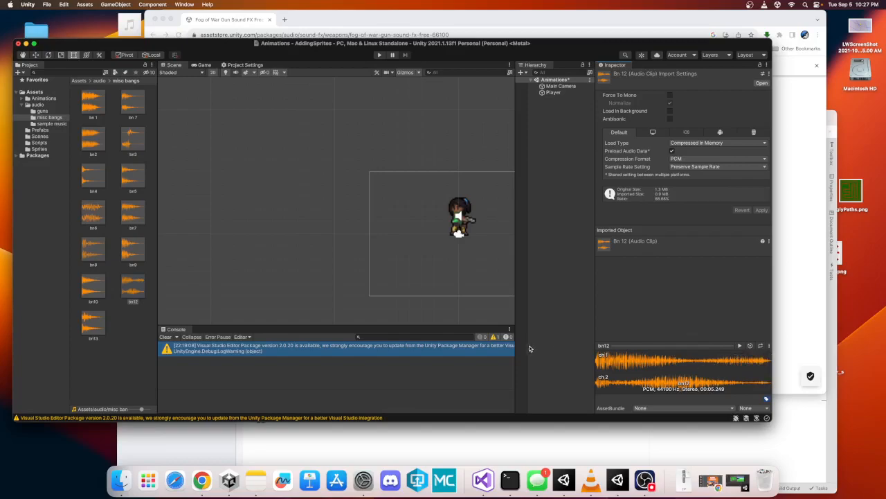
- Assign the bn 1 clip to the AudioClip of the Player's second Audio Source
{"action": "left_click", "coordinate": [101, 103]}
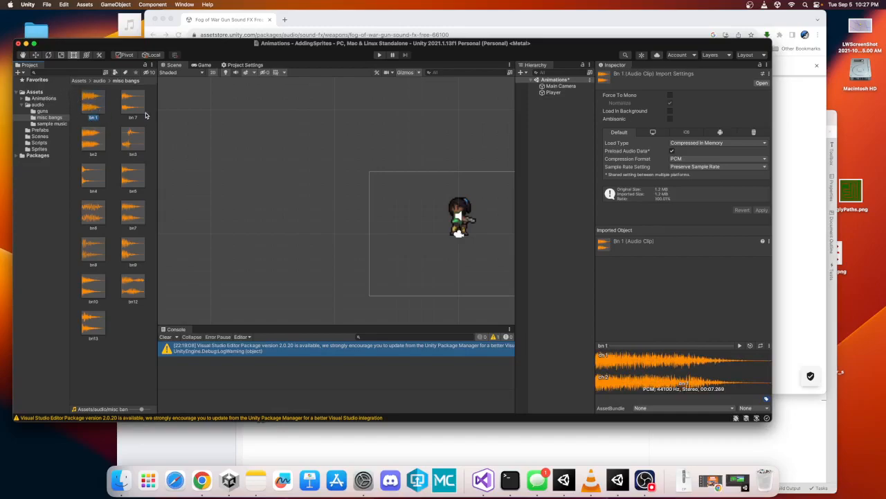
{"action": "left_click", "coordinate": [561, 93]}
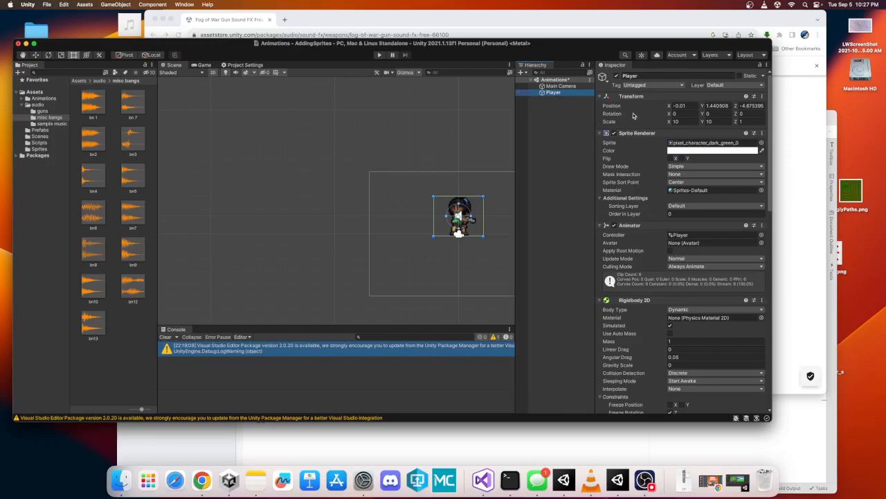
{"action": "scroll", "coordinate": [644, 139], "scroll_direction": "down", "scroll_amount": 10}
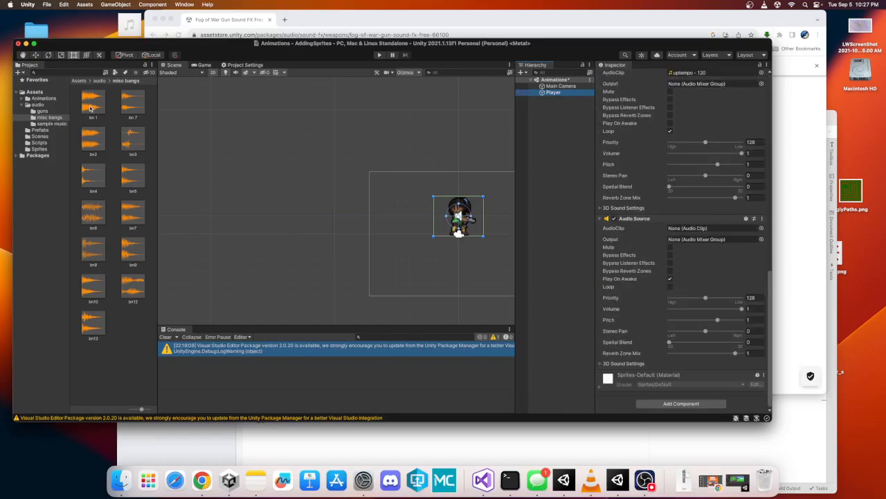
{"action": "left_click_drag", "start_coordinate": [89, 102], "coordinate": [695, 233]}
- Enter Play mode to test the scene's music and shot sounds
{"action": "scroll", "coordinate": [651, 221], "scroll_direction": "up", "scroll_amount": 2}
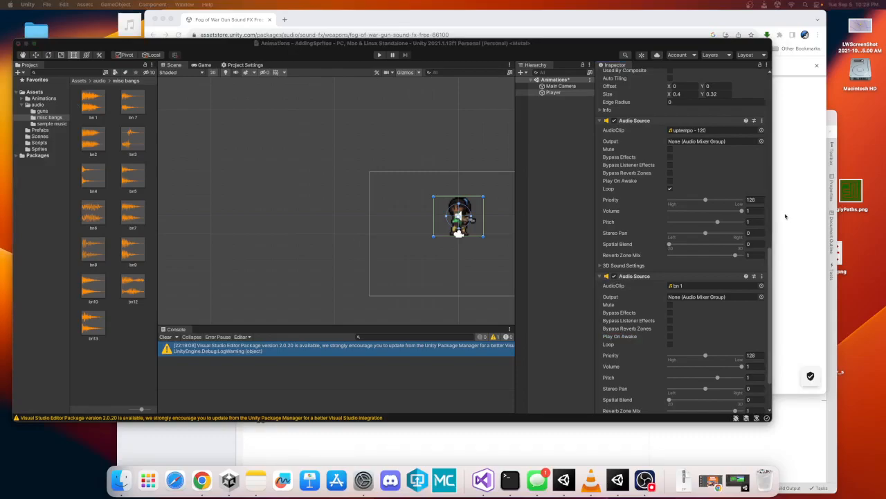
{"action": "scroll", "coordinate": [658, 243], "scroll_direction": "up", "scroll_amount": 10}
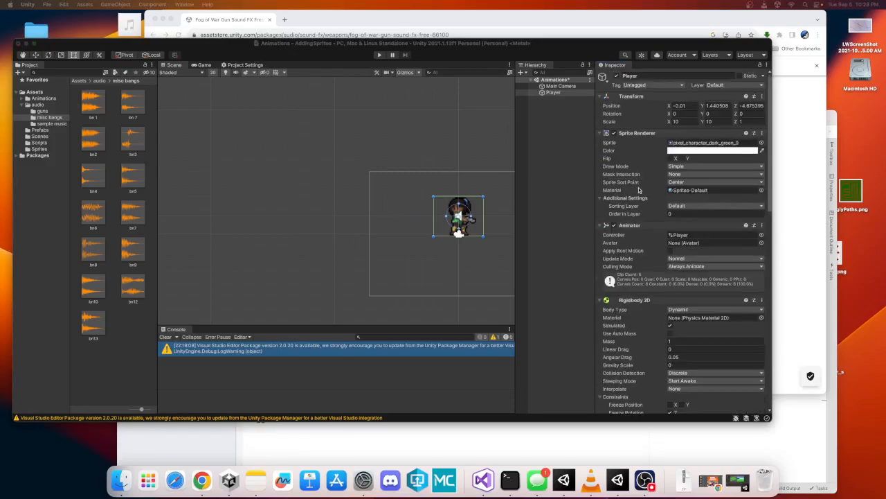
{"action": "scroll", "coordinate": [662, 316], "scroll_direction": "down", "scroll_amount": 8}
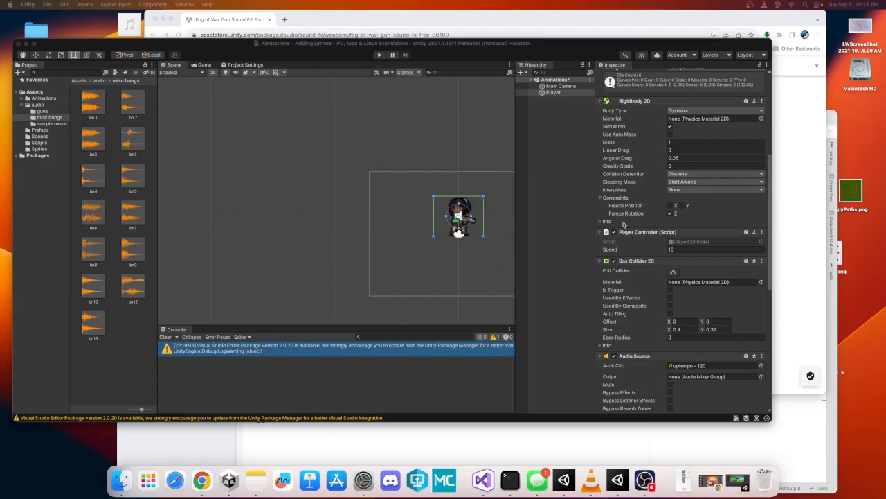
{"action": "left_click", "coordinate": [381, 58]}
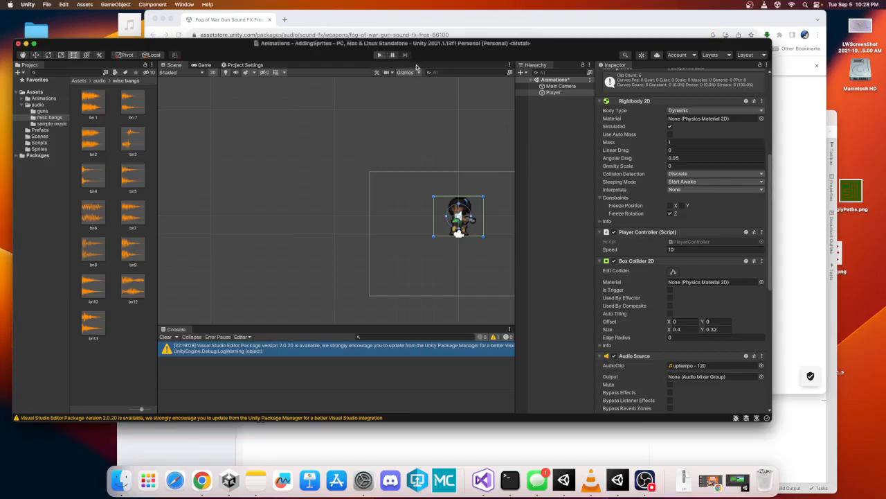
{"action": "left_click", "coordinate": [380, 57]}
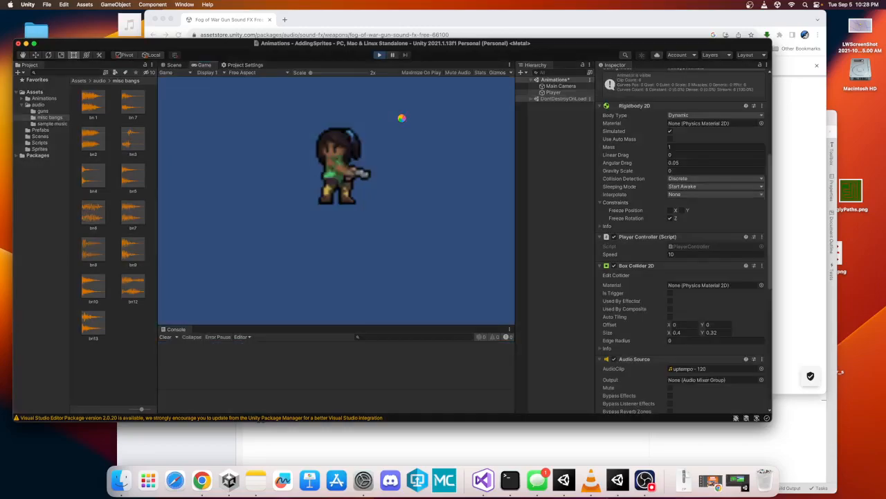
{"action": "key", "text": "super+p"}
{"action": "key", "text": "super+p"}
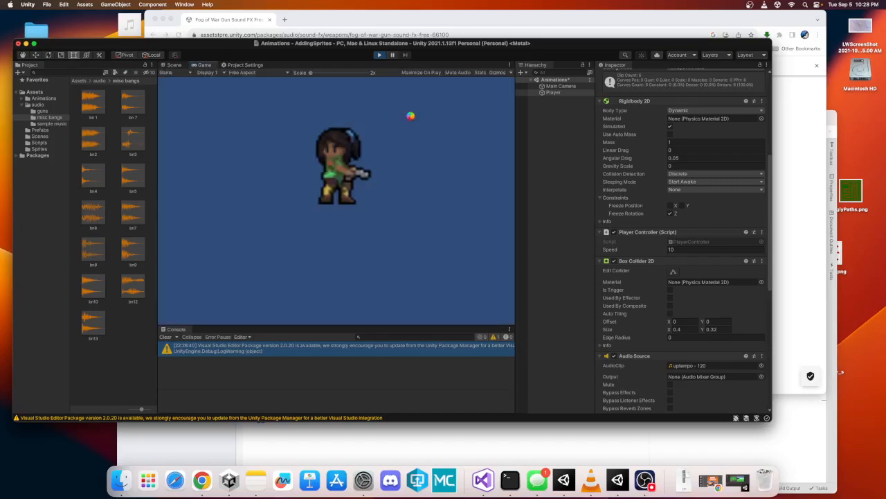
- Move the player left and right in the game, then exit Play mode and review the Player's components
{"action": "key", "text": "Left"}
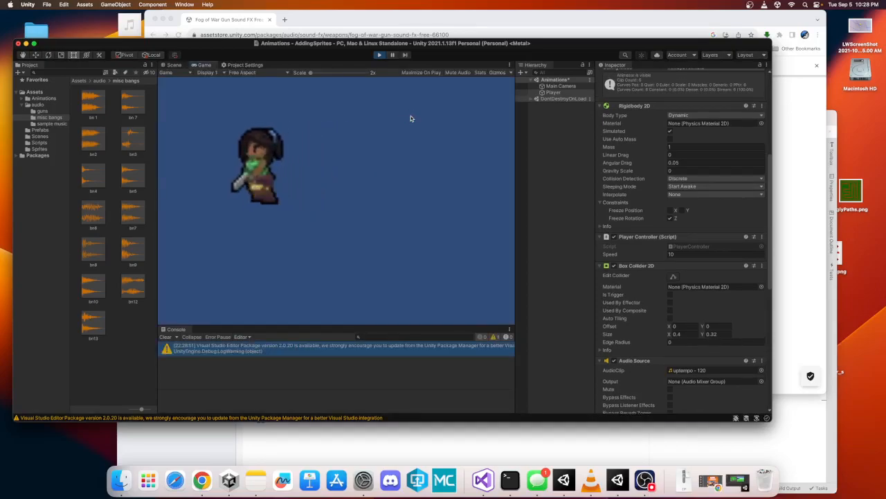
{"action": "key", "text": "Right"}
{"action": "key", "text": "Right"}
{"action": "key", "text": "Left"}
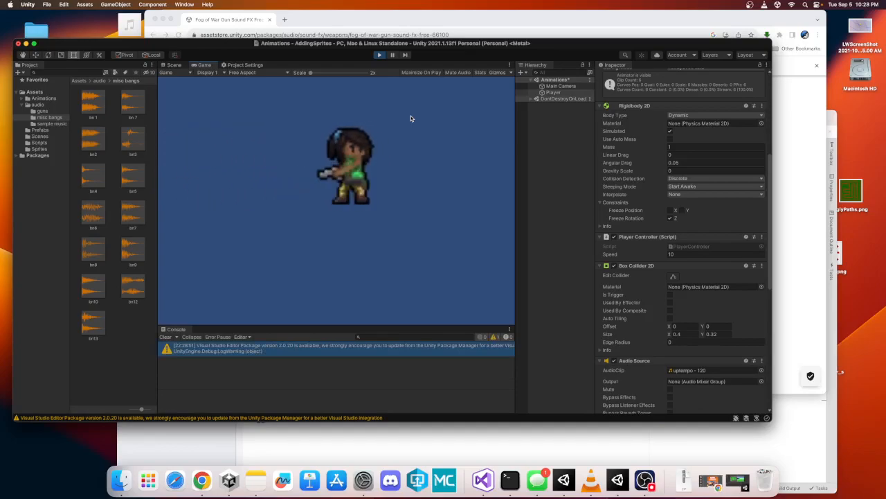
{"action": "left_click", "coordinate": [408, 117]}
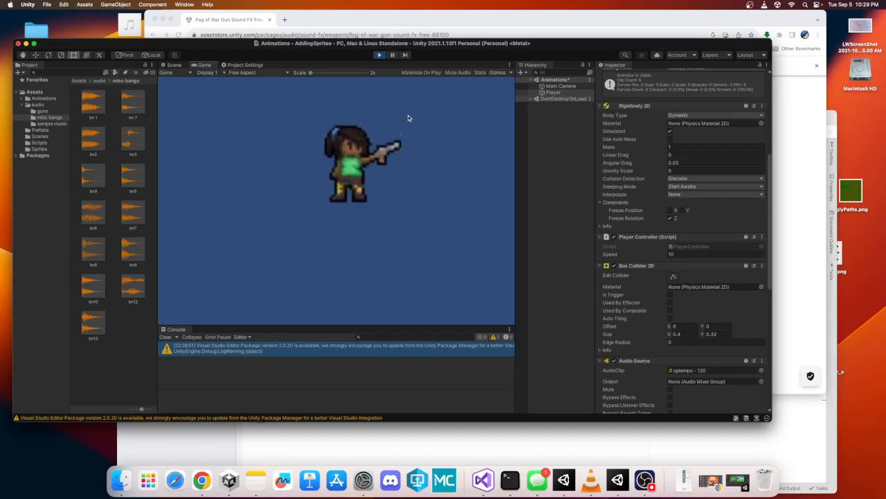
{"action": "left_click", "coordinate": [379, 55]}
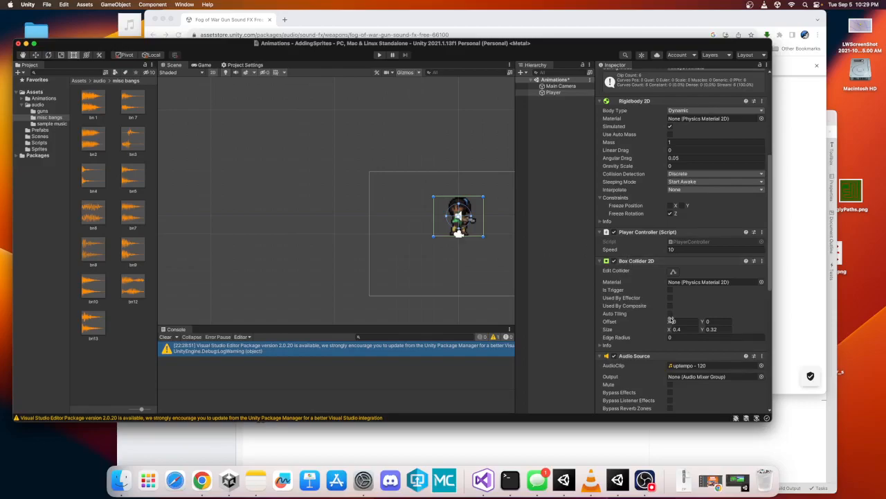
{"action": "scroll", "coordinate": [644, 285], "scroll_direction": "up", "scroll_amount": 6}
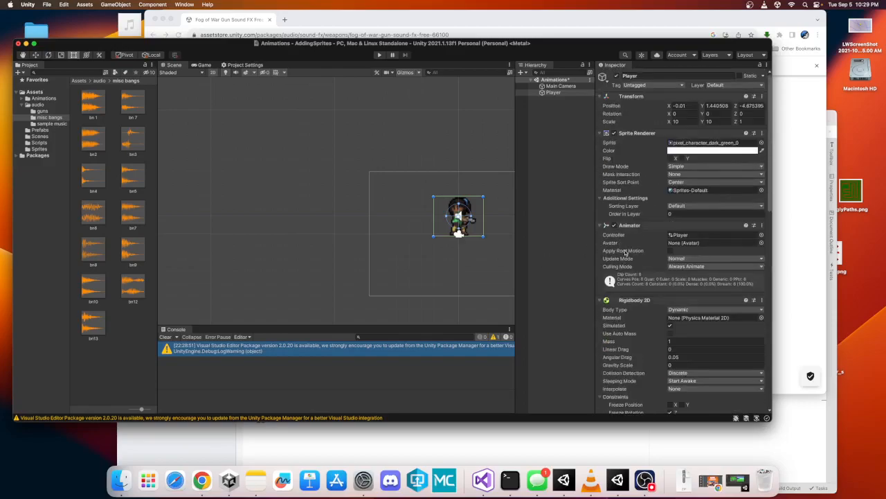
{"action": "scroll", "coordinate": [625, 241], "scroll_direction": "down", "scroll_amount": 3}
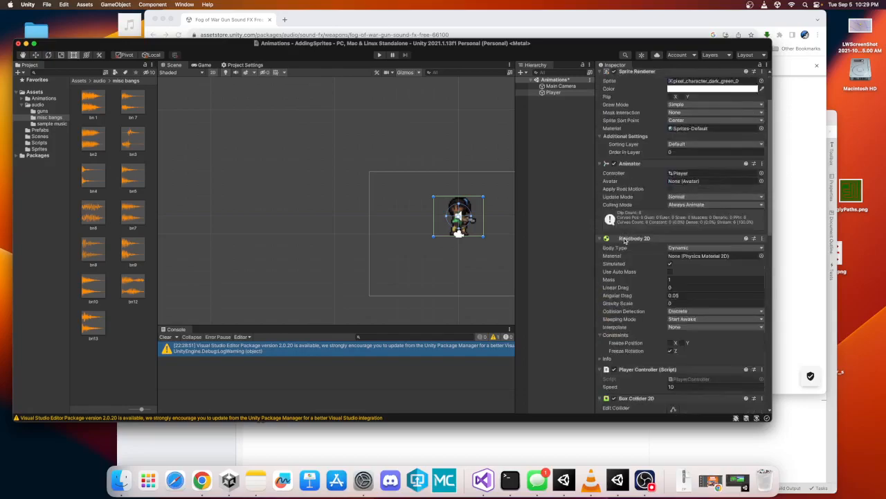
- Open the Player's PlayerController script in the code editor
{"action": "scroll", "coordinate": [625, 240], "scroll_direction": "down", "scroll_amount": 8}
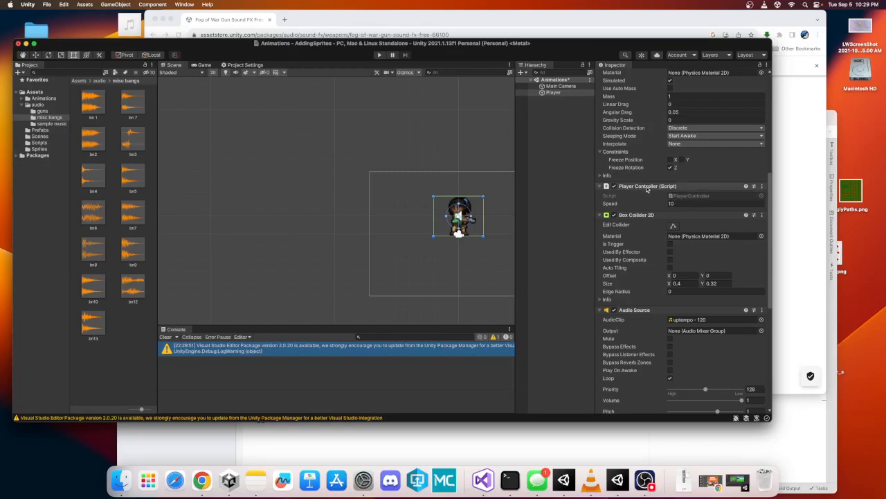
{"action": "double_click", "coordinate": [692, 196]}
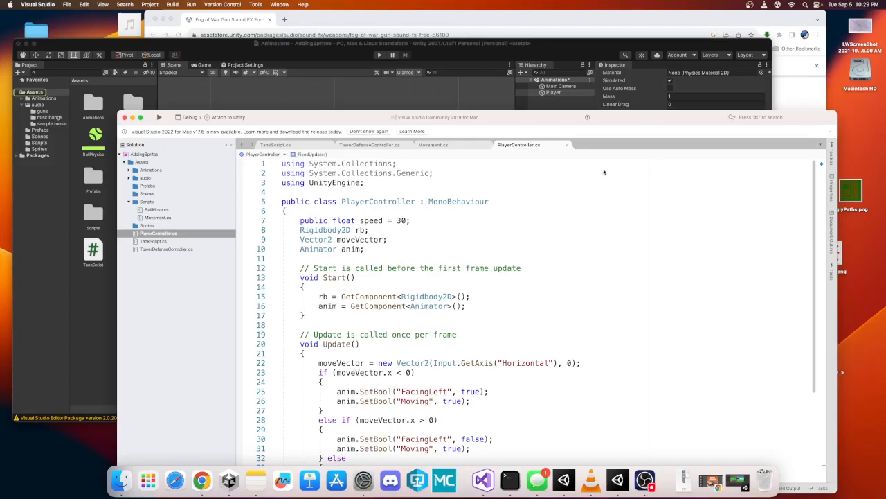
{"action": "left_click_drag", "start_coordinate": [620, 121], "coordinate": [584, 25]}
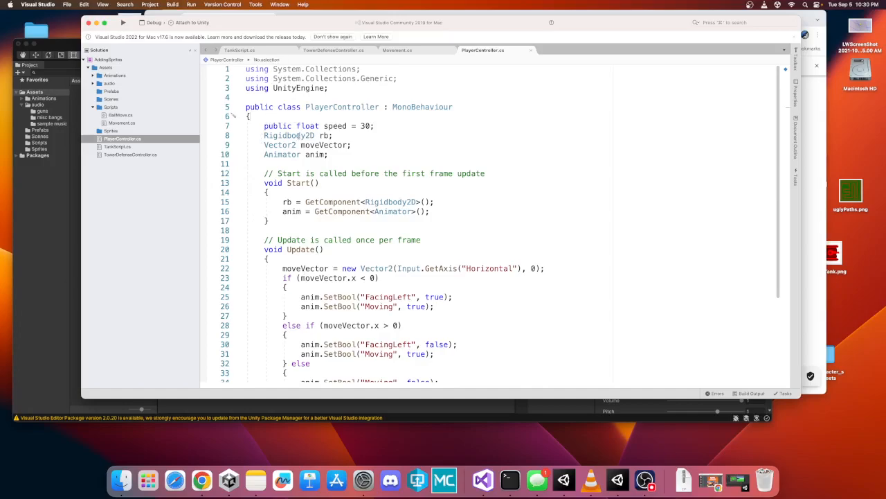
{"action": "mouse_move", "coordinate": [299, 136]}
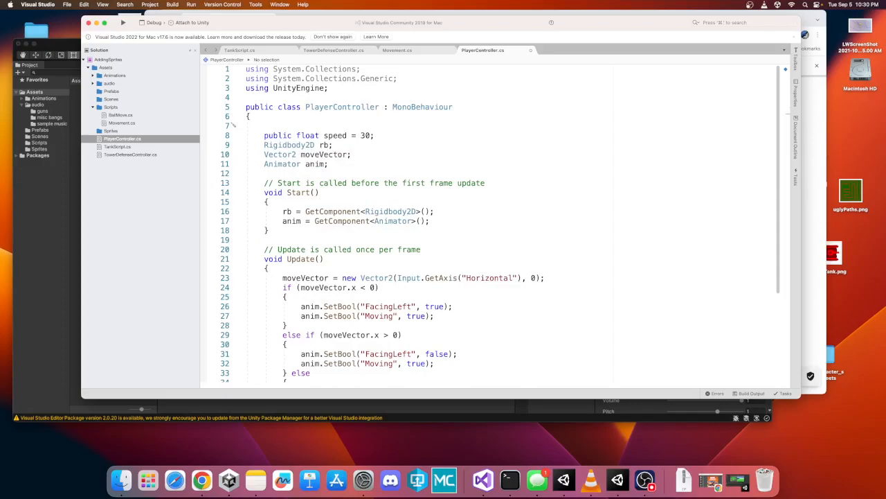
- Declare two public AudioSource fields, runAudio and shootAudio, at the top of the PlayerController class
{"action": "type", "text": "public audi"}
{"action": "type", "text": "s"}
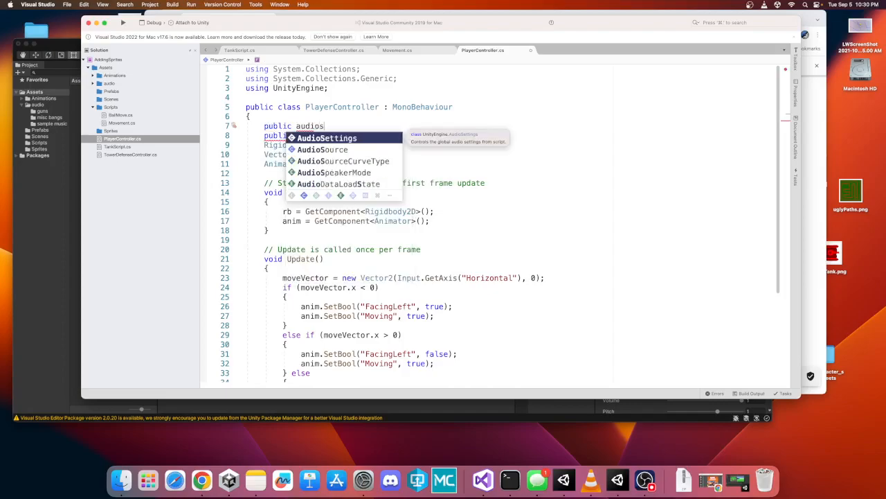
{"action": "key", "text": "Return"}
{"action": "key", "text": "BackSpace"}
{"action": "key", "text": "BackSpace"}
{"action": "key", "text": "BackSpace"}
{"action": "key", "text": "BackSpace"}
{"action": "key", "text": "BackSpace"}
{"action": "key", "text": "BackSpace"}
{"action": "key", "text": "BackSpace"}
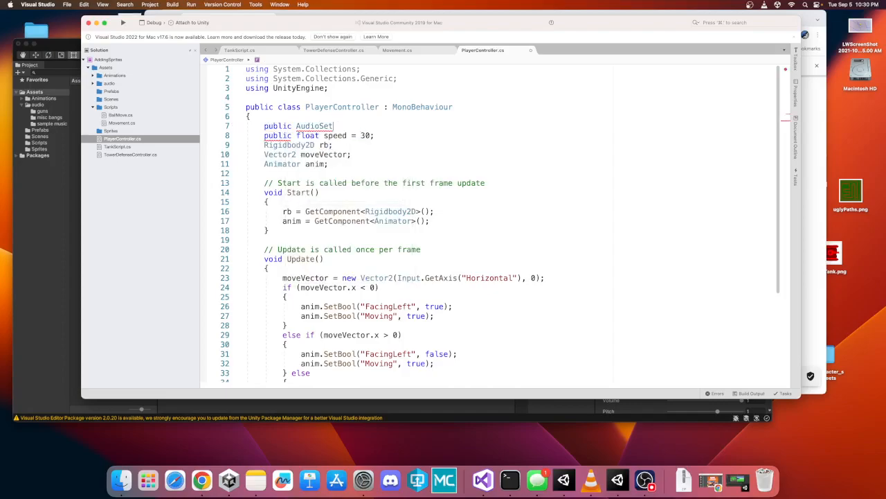
{"action": "type", "text": "ource runAudio;"}
{"action": "key", "text": "Return"}
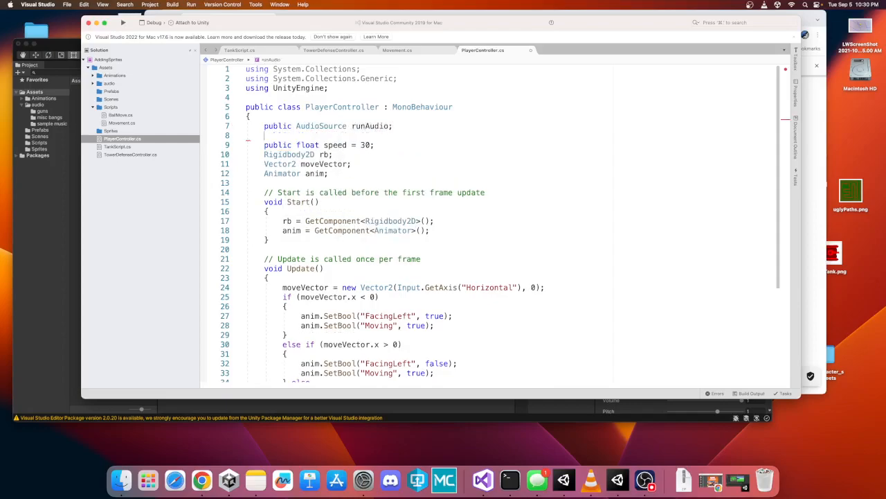
{"action": "type", "text": "public aud"}
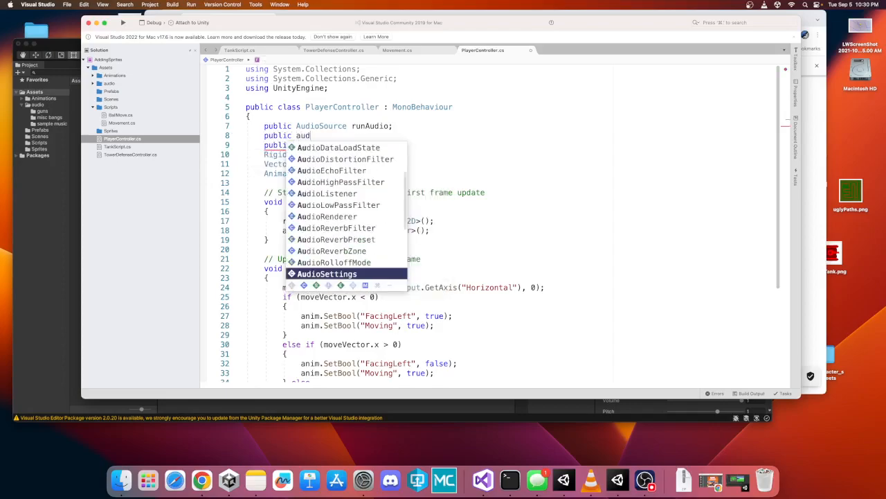
{"action": "type", "text": "iosou"}
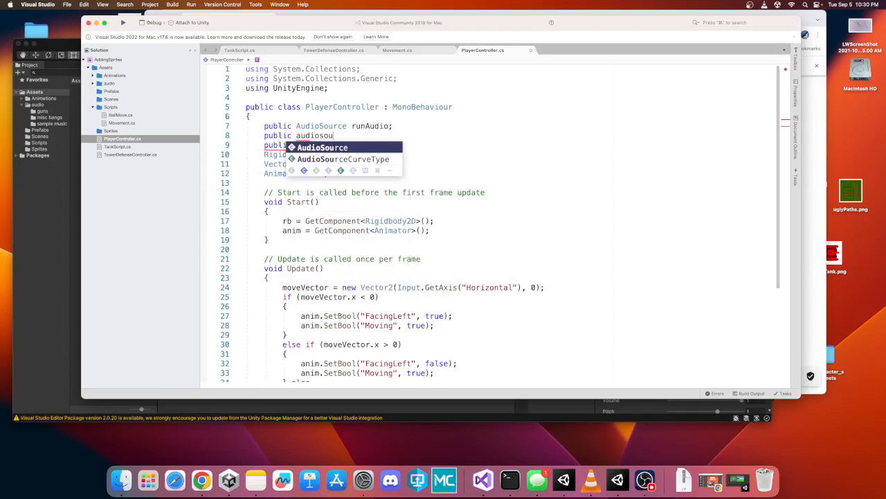
{"action": "key", "text": "Tab"}
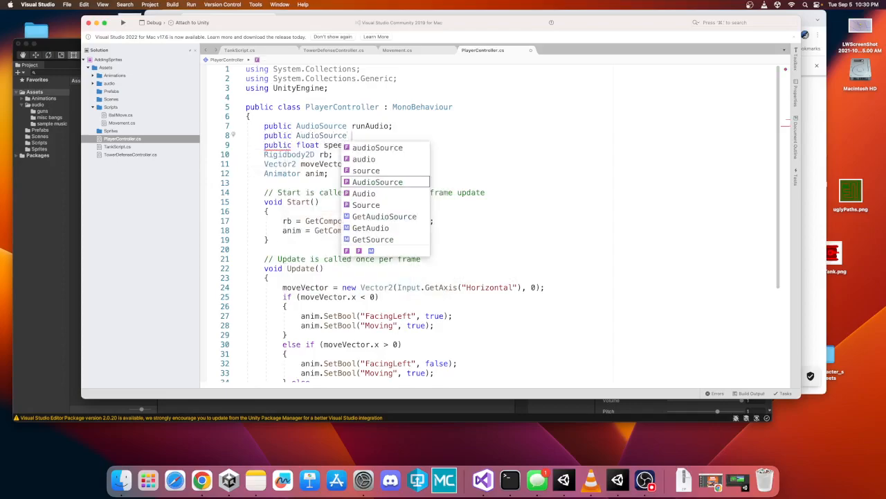
{"action": "type", "text": "shootAu"}
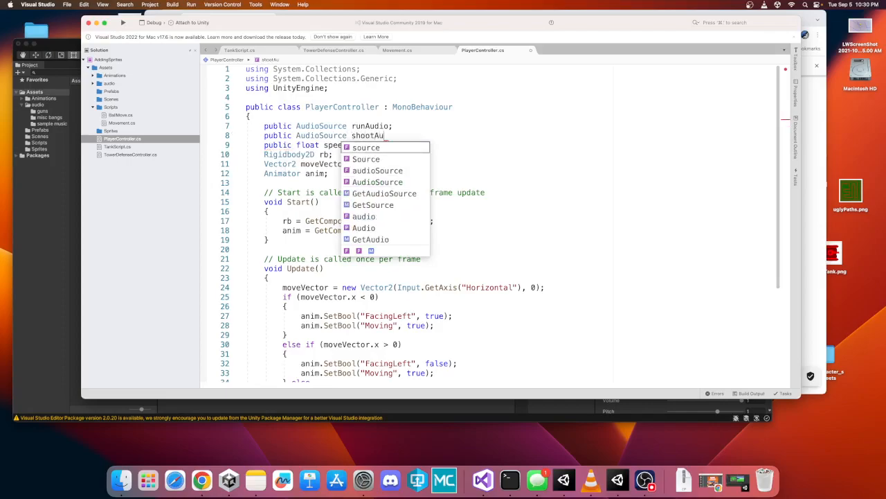
{"action": "type", "text": "dio;"}
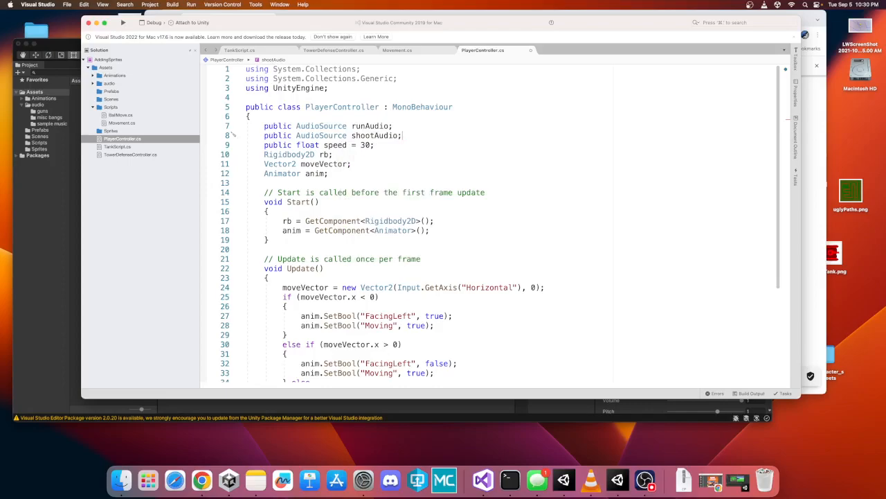
- Review the new field declarations and the movement code in the Update method
{"action": "key", "text": "shift+Up"}
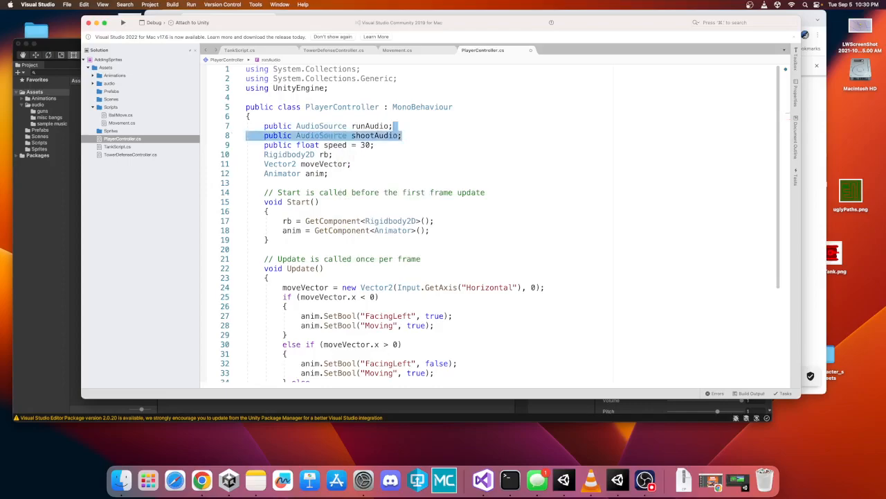
{"action": "key", "text": "super+shift+Left"}
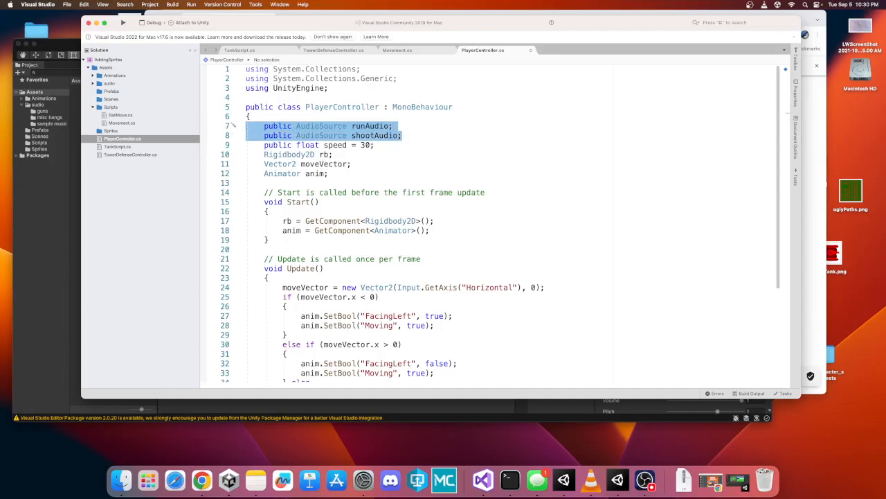
{"action": "key", "text": "Down"}
{"action": "key", "text": "Down"}
{"action": "key", "text": "Down"}
{"action": "key", "text": "Down"}
{"action": "key", "text": "Down"}
{"action": "key", "text": "Down"}
{"action": "key", "text": "Down"}
{"action": "key", "text": "Down"}
{"action": "key", "text": "Down"}
{"action": "key", "text": "Down"}
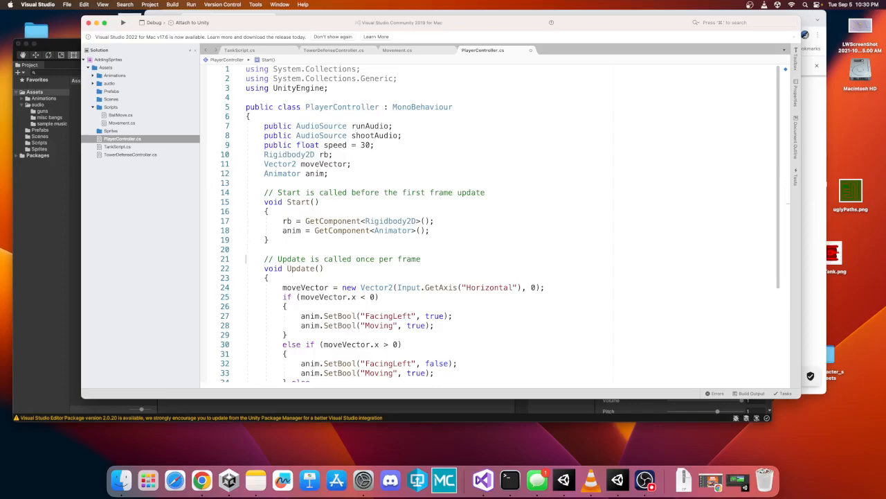
{"action": "key", "text": "Down"}
{"action": "key", "text": "Down"}
{"action": "key", "text": "Down"}
{"action": "key", "text": "Down"}
{"action": "key", "text": "Down"}
{"action": "key", "text": "Down"}
{"action": "key", "text": "Down"}
{"action": "key", "text": "Down"}
{"action": "key", "text": "Down"}
{"action": "key", "text": "Down"}
{"action": "key", "text": "Down"}
{"action": "key", "text": "Down"}
{"action": "key", "text": "Down"}
{"action": "key", "text": "Down"}
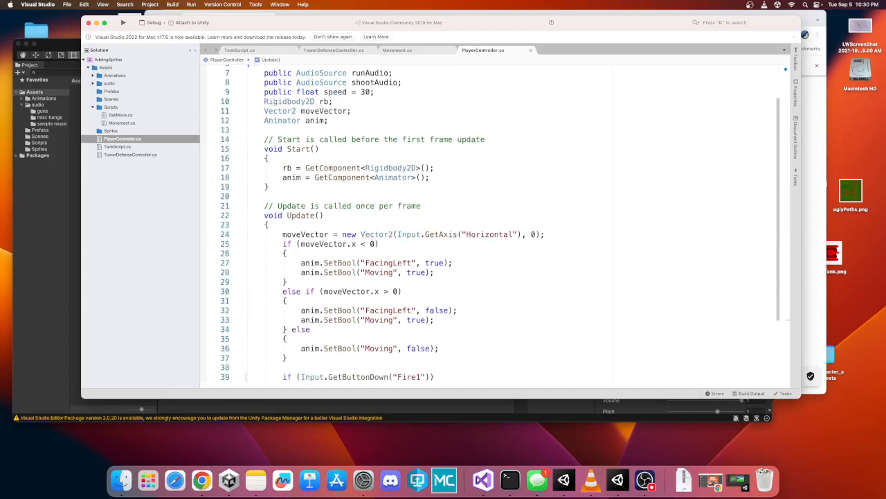
{"action": "key", "text": "Down"}
{"action": "key", "text": "Down"}
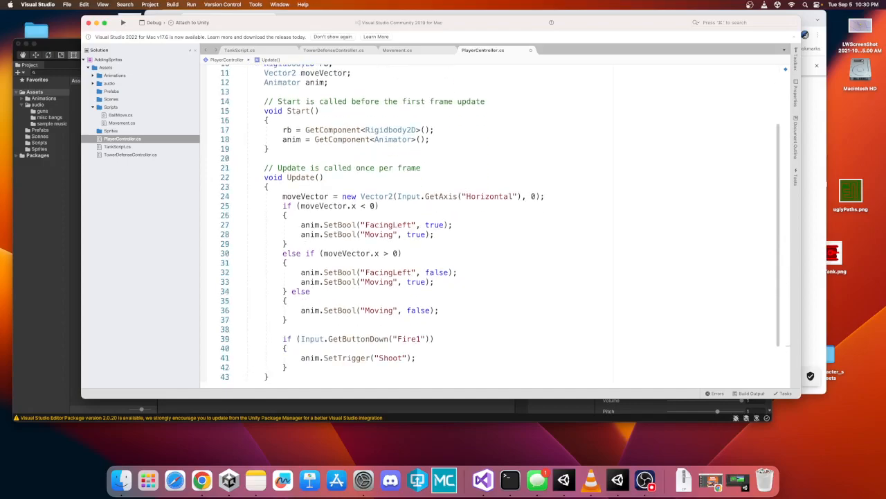
- Add a runAudio.Play(); call at the start of the moving-left branch in Update
{"action": "key", "text": "Up"}
{"action": "key", "text": "Up"}
{"action": "key", "text": "Up"}
{"action": "key", "text": "Up"}
{"action": "key", "text": "Up"}
{"action": "key", "text": "Up"}
{"action": "key", "text": "Up"}
{"action": "key", "text": "shift+Down"}
{"action": "key", "text": "shift+Down"}
{"action": "key", "text": "shift+Down"}
{"action": "key", "text": "shift+Down"}
{"action": "key", "text": "shift+Down"}
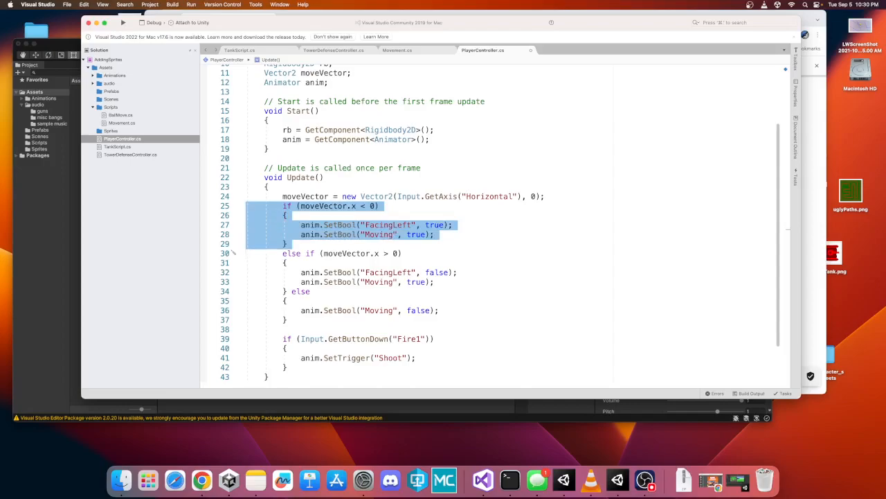
{"action": "key", "text": "Up"}
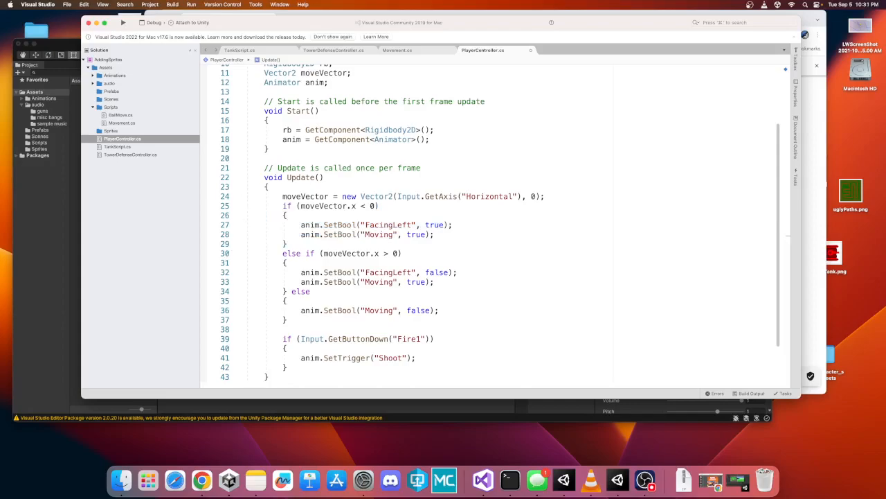
{"action": "key", "text": "Return"}
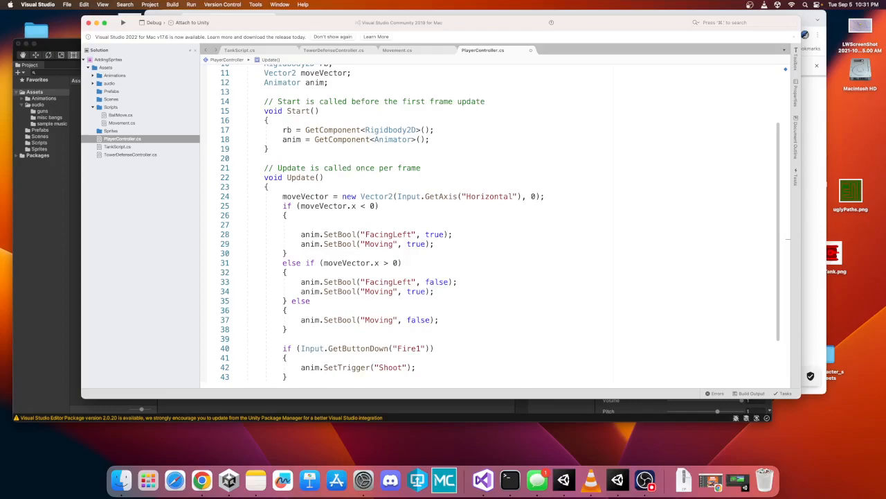
{"action": "type", "text": "runAudio.pla"}
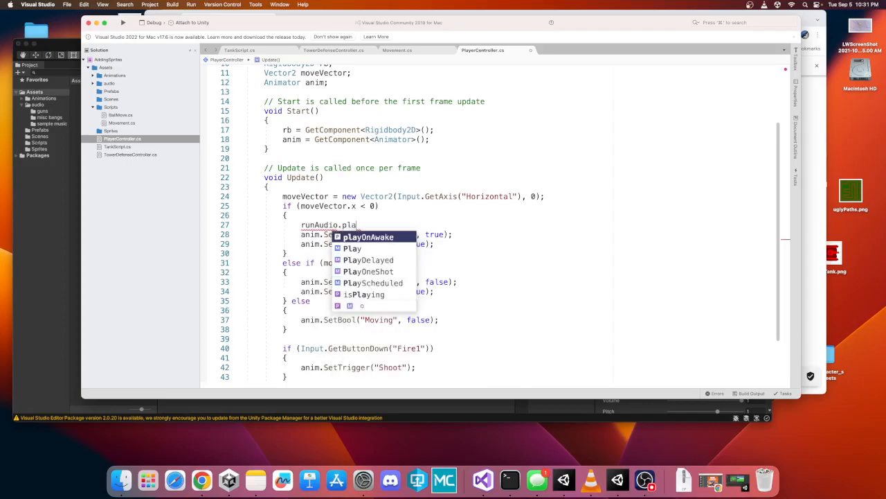
{"action": "key", "text": "Return"}
{"action": "key", "text": "BackSpace"}
{"action": "key", "text": "BackSpace"}
{"action": "key", "text": "BackSpace"}
{"action": "key", "text": "BackSpace"}
{"action": "key", "text": "BackSpace"}
{"action": "key", "text": "BackSpace"}
{"action": "key", "text": "BackSpace"}
{"action": "key", "text": "BackSpace"}
{"action": "key", "text": "BackSpace"}
{"action": "key", "text": "BackSpace"}
{"action": "key", "text": "BackSpace"}
{"action": "type", "text": "Pla"}
{"action": "key", "text": "Return"}
{"action": "type", "text": "();"}
{"action": "key", "text": "BackSpace"}
{"action": "key", "text": "BackSpace"}
{"action": "type", "text": ";"}
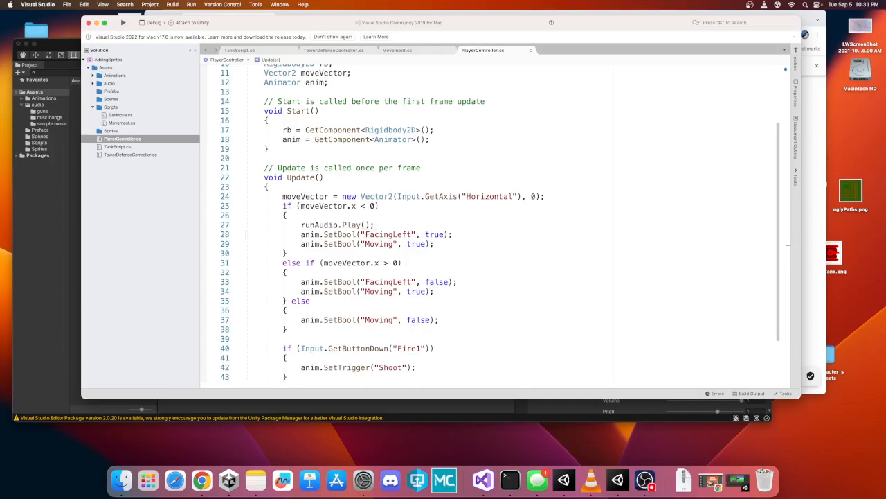
- Copy the runAudio.Play(); line into the moving-right branch
{"action": "left_click", "coordinate": [247, 225]}
{"action": "key", "text": "super+c"}
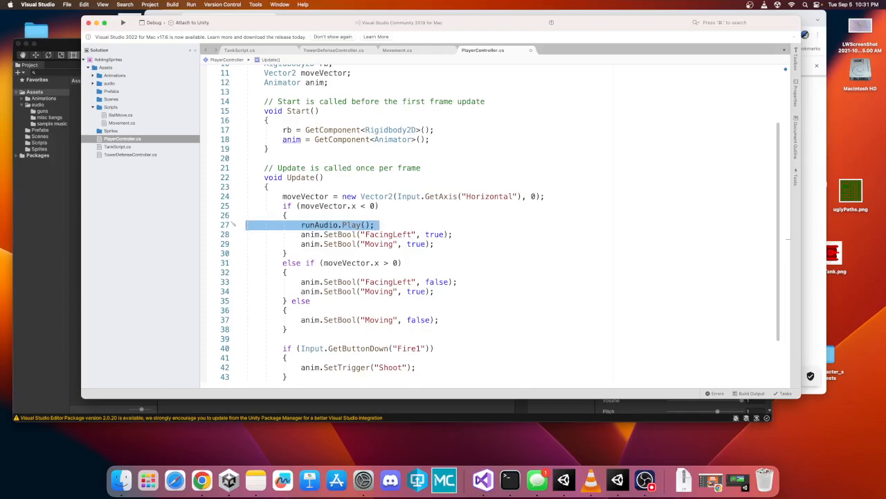
{"action": "left_click", "coordinate": [246, 254]}
{"action": "key", "text": "super+v"}
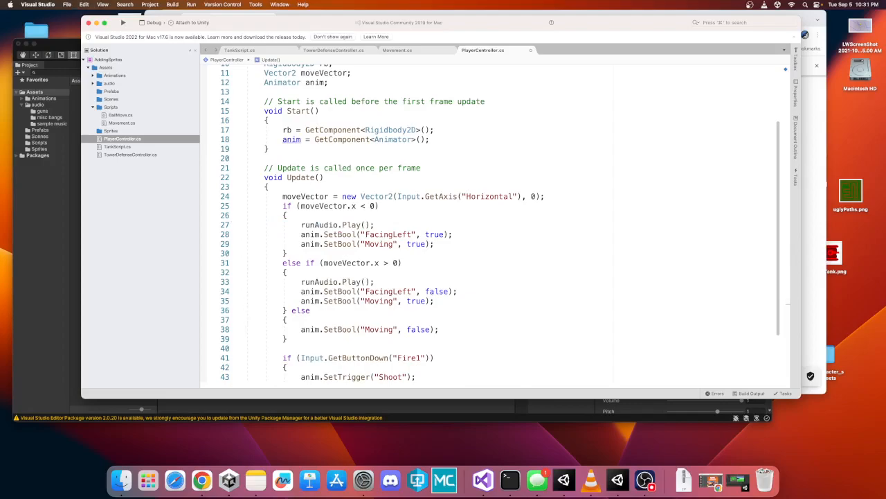
- Add runAudio.Stop(); to the else branch where the player is not moving
{"action": "left_click", "coordinate": [245, 329]}
{"action": "key", "text": "super+v"}
{"action": "key", "text": "Left"}
{"action": "key", "text": "Left"}
{"action": "key", "text": "Left"}
{"action": "key", "text": "shift+Left"}
{"action": "key", "text": "shift+Left"}
{"action": "key", "text": "shift+Left"}
{"action": "key", "text": "shift+Left"}
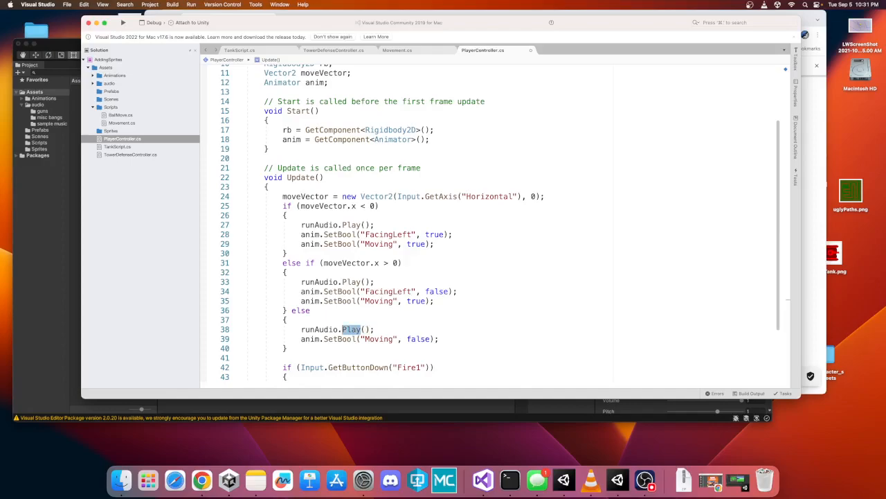
{"action": "type", "text": "Stop"}
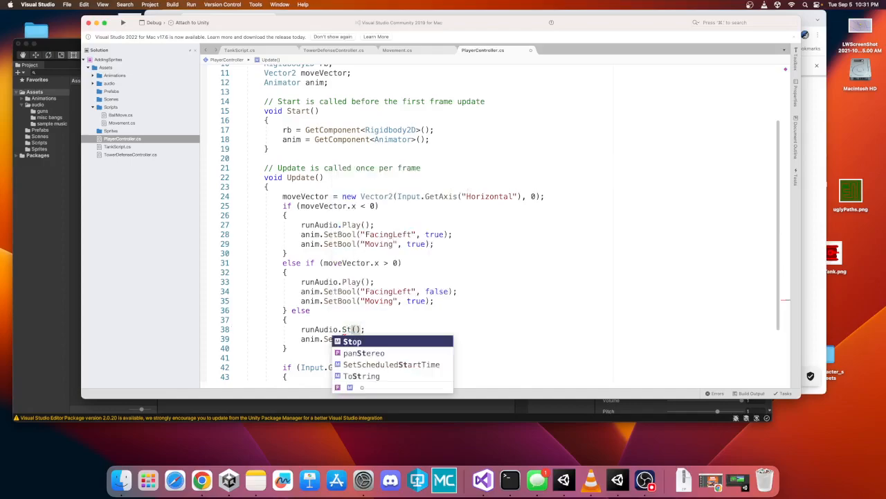
{"action": "key", "text": "Right"}
{"action": "key", "text": "Right"}
{"action": "key", "text": "Right"}
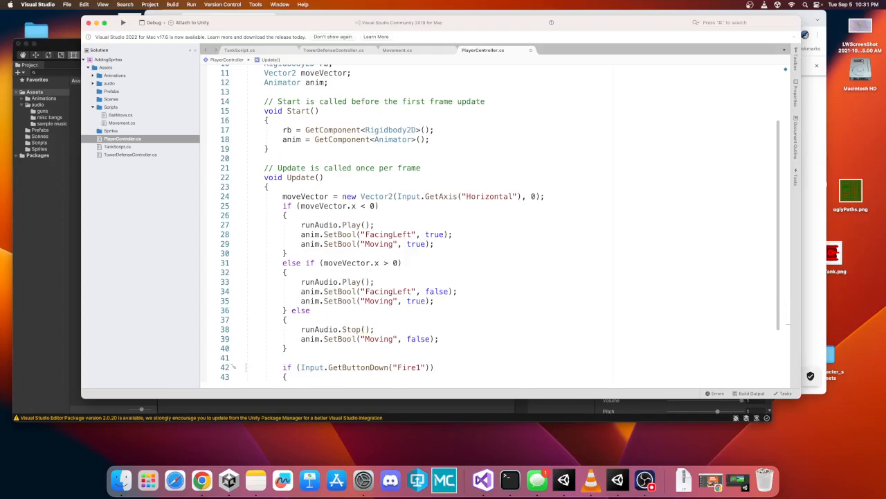
- Add shootAudio.Play(); inside the Fire1 button block before the Shoot trigger
{"action": "scroll", "coordinate": [246, 367], "scroll_direction": "down", "scroll_amount": 3}
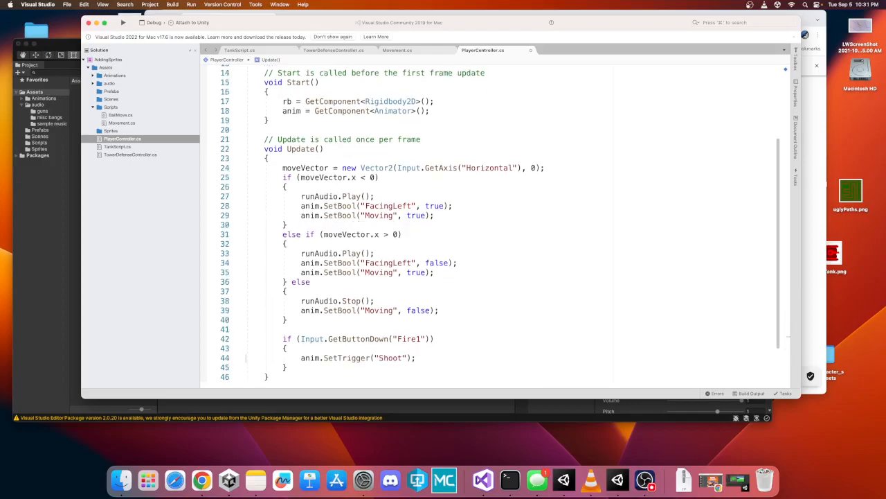
{"action": "key", "text": "super+v"}
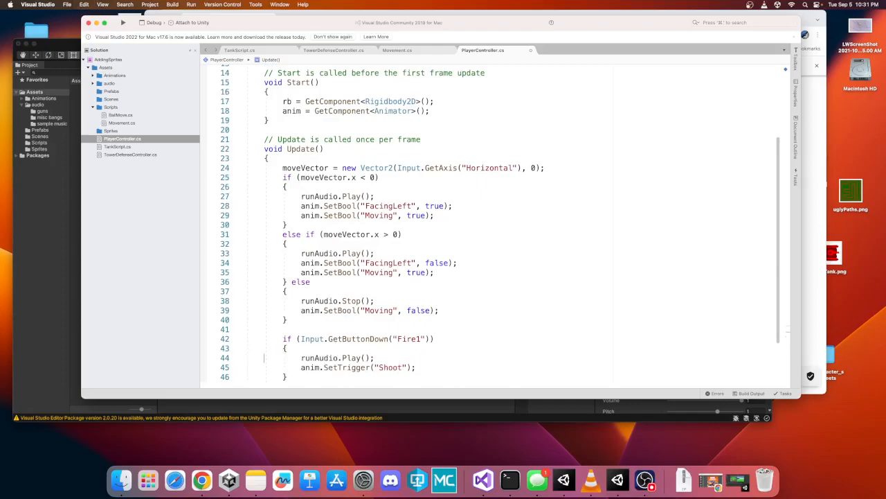
{"action": "key", "text": "shift+Right"}
{"action": "key", "text": "shift+Right"}
{"action": "key", "text": "shift+Right"}
{"action": "type", "text": "shoot"}
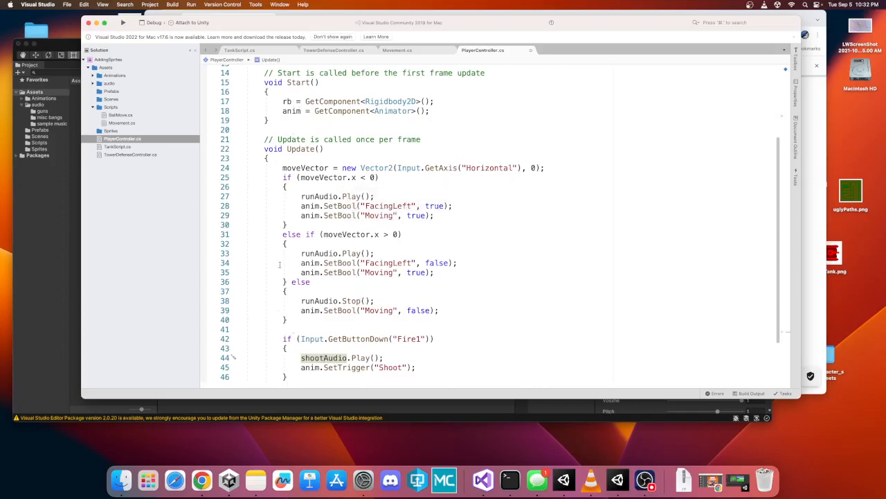
- Save the PlayerController script
{"action": "left_click", "coordinate": [103, 4]}
{"action": "mouse_move", "coordinate": [84, 4]}
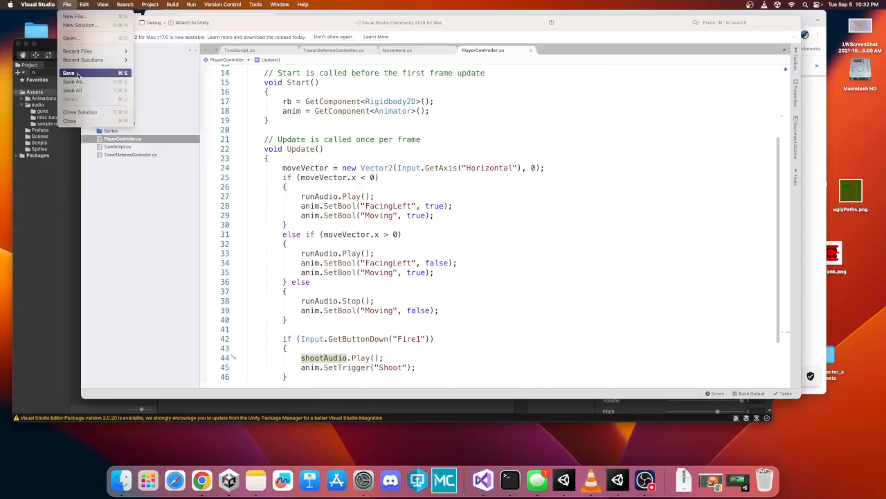
{"action": "left_click", "coordinate": [78, 74]}
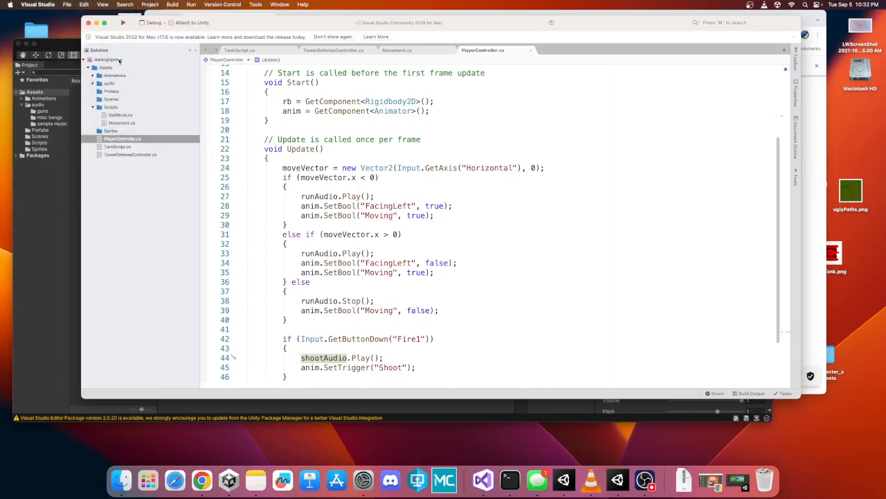
- Return to Unity and inspect the Player Controller's new Run Audio and Shoot Audio fields
{"action": "left_click", "coordinate": [51, 185]}
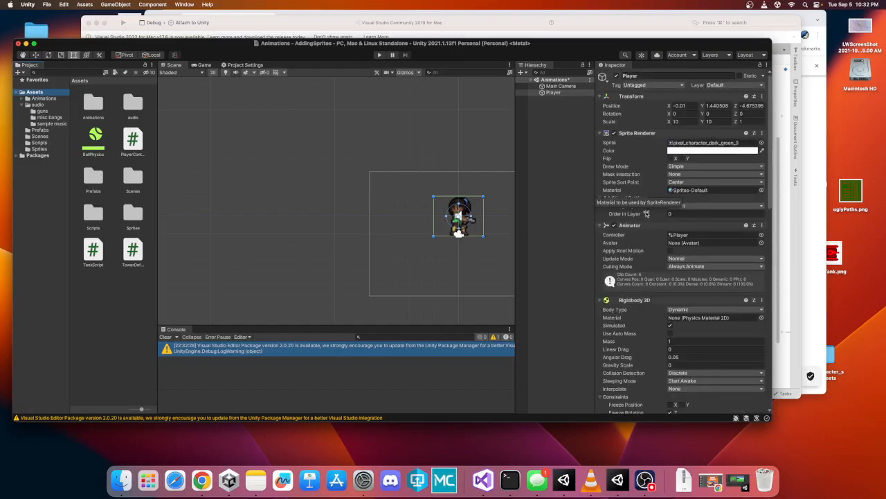
{"action": "scroll", "coordinate": [648, 213], "scroll_direction": "down", "scroll_amount": 10}
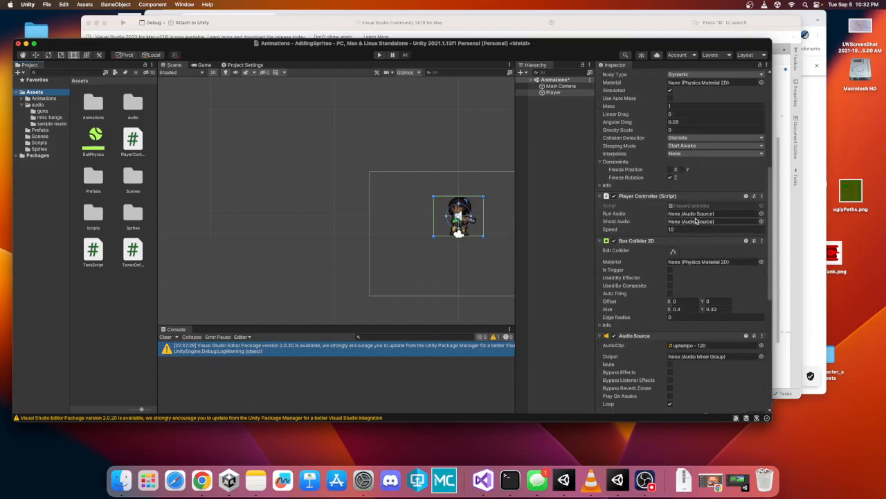
{"action": "scroll", "coordinate": [696, 220], "scroll_direction": "down", "scroll_amount": 4}
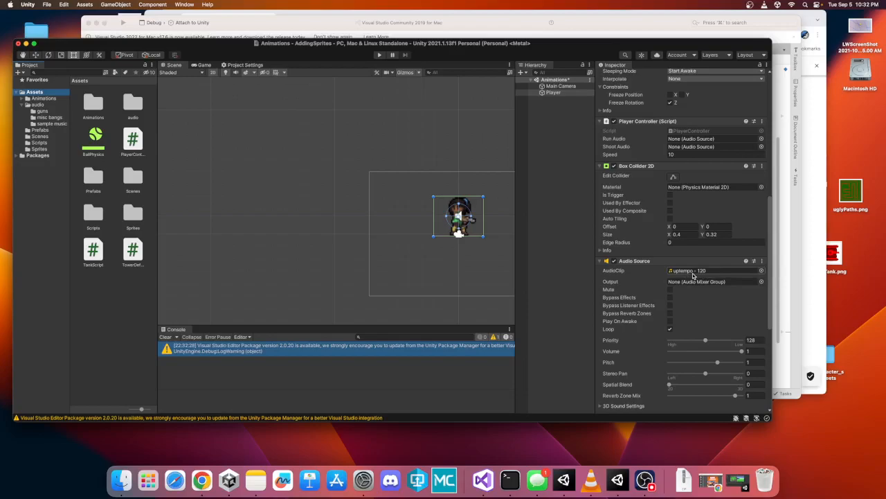
- Assign the uptempo Audio Source to the Run Audio field and the bn 1 Audio Source to the Shoot Audio field
{"action": "left_click_drag", "start_coordinate": [678, 183], "coordinate": [683, 140]}
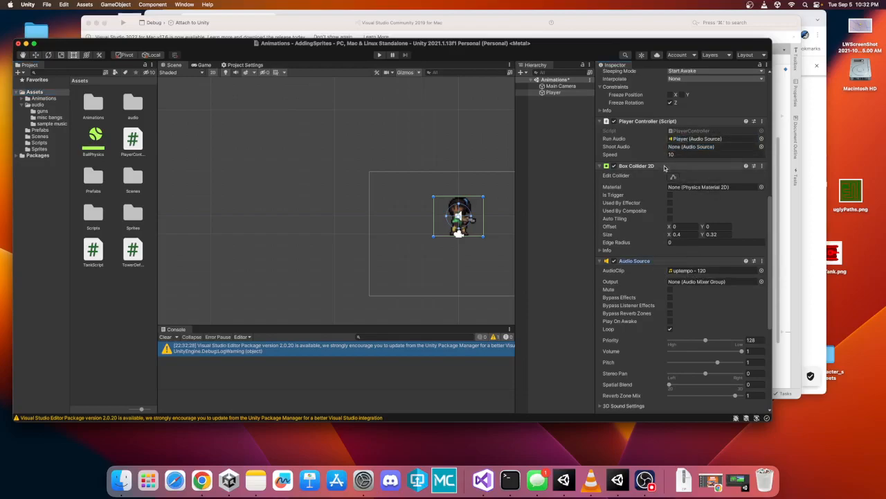
{"action": "scroll", "coordinate": [618, 289], "scroll_direction": "down", "scroll_amount": 2}
{"action": "scroll", "coordinate": [618, 289], "scroll_direction": "down", "scroll_amount": 1}
{"action": "scroll", "coordinate": [618, 290], "scroll_direction": "up", "scroll_amount": 2}
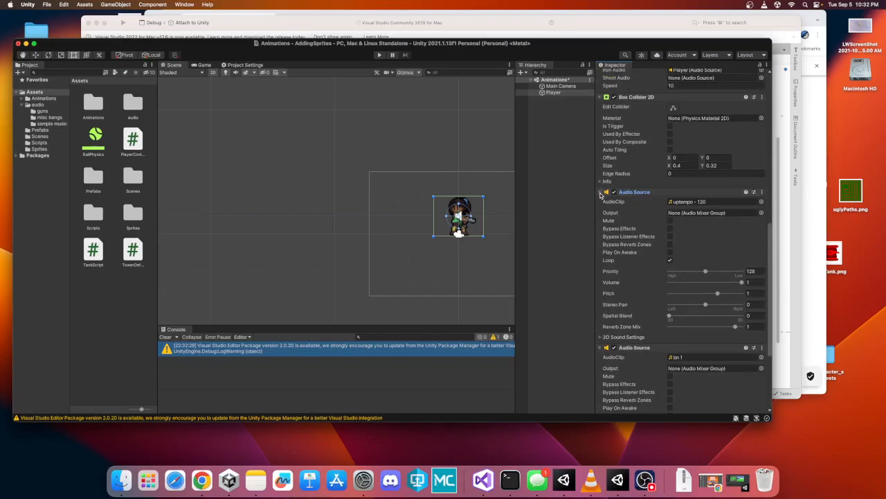
{"action": "left_click", "coordinate": [601, 195]}
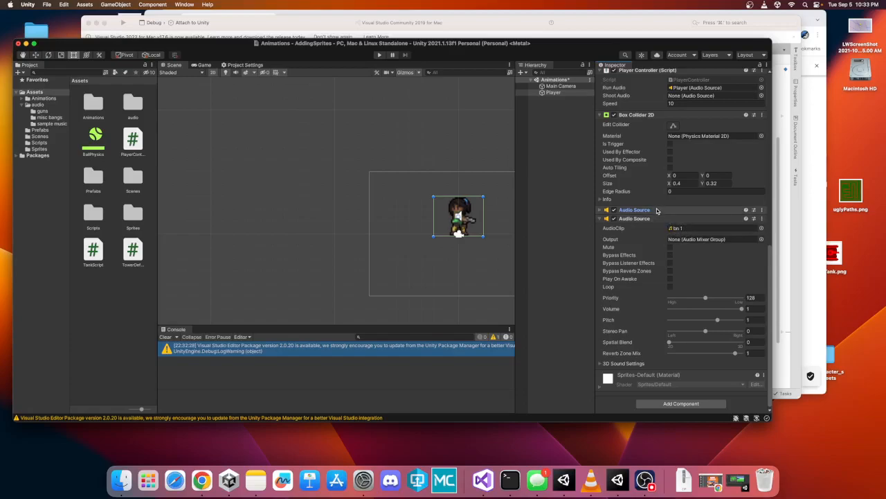
{"action": "left_click_drag", "start_coordinate": [657, 220], "coordinate": [695, 95]}
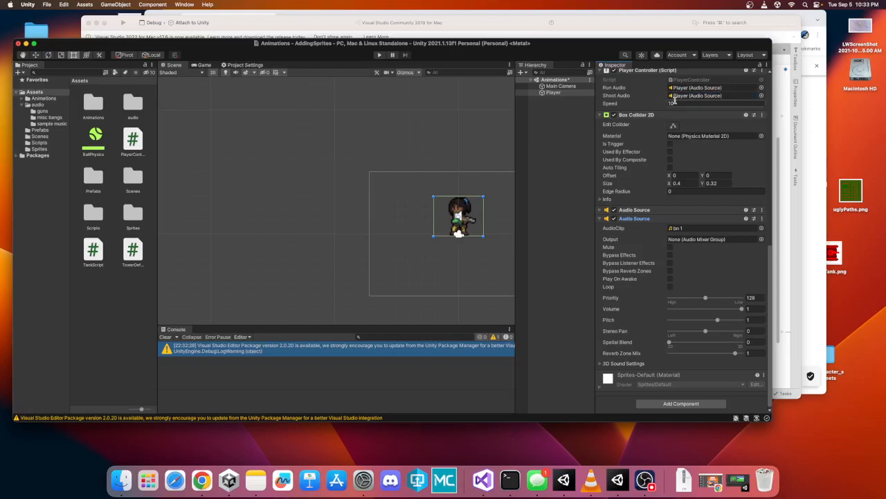
- Enter Play mode and test running the player left and right and shooting
{"action": "scroll", "coordinate": [676, 101], "scroll_direction": "up", "scroll_amount": 1}
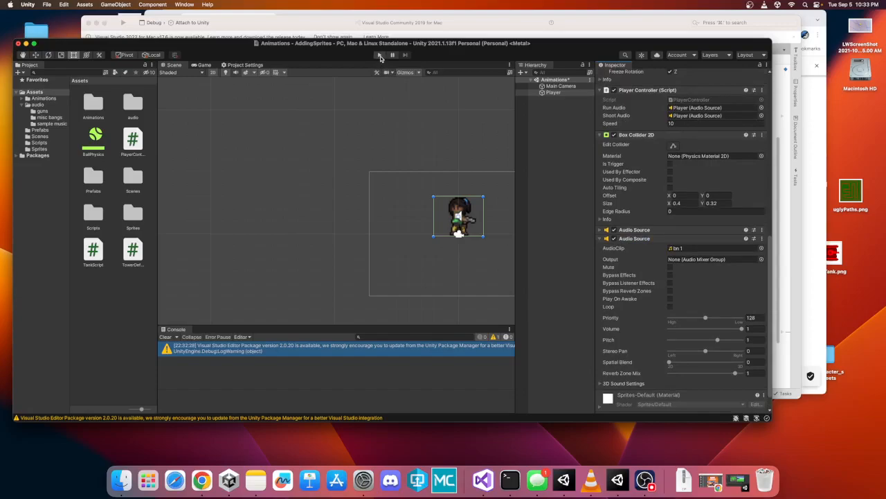
{"action": "left_click", "coordinate": [379, 55]}
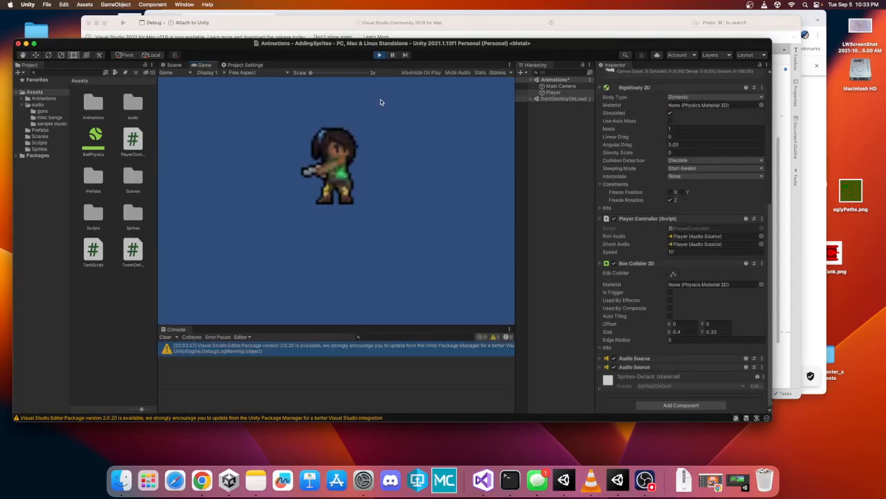
{"action": "key", "text": "Right"}
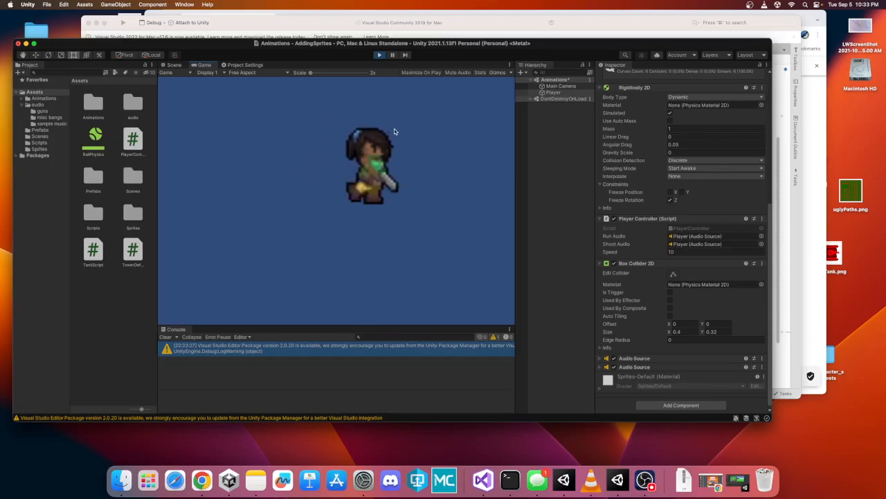
{"action": "key", "text": "Left"}
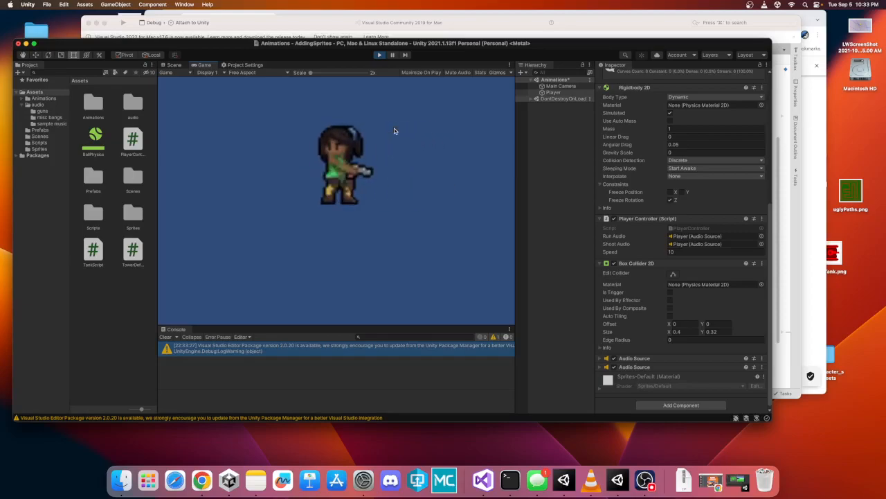
{"action": "key", "text": "Right"}
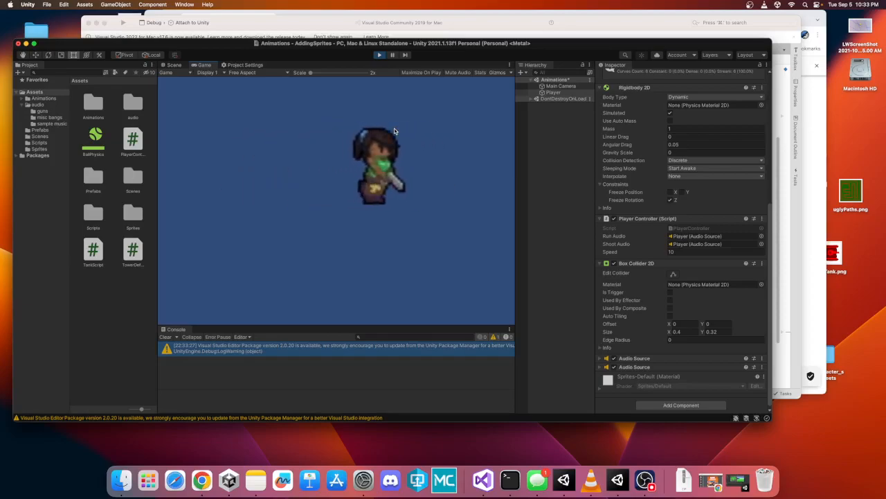
{"action": "key", "text": "Left"}
{"action": "key", "text": "Right"}
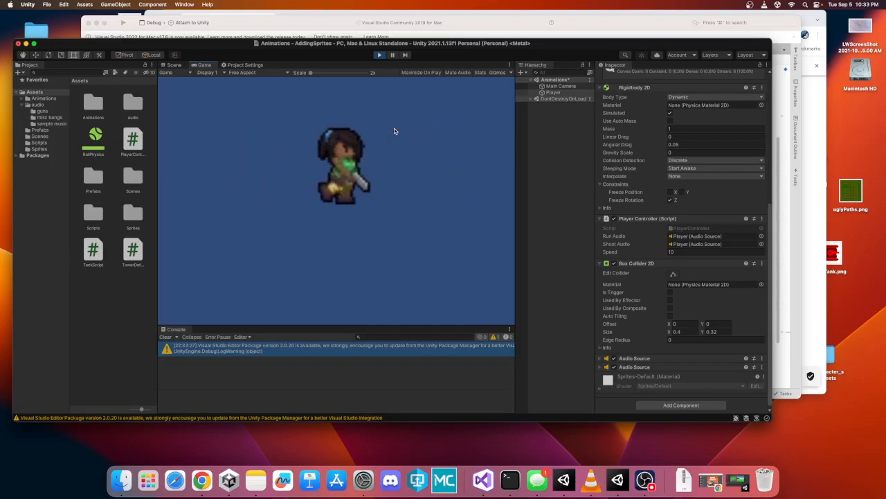
{"action": "key", "text": "Left"}
{"action": "key", "text": "Right"}
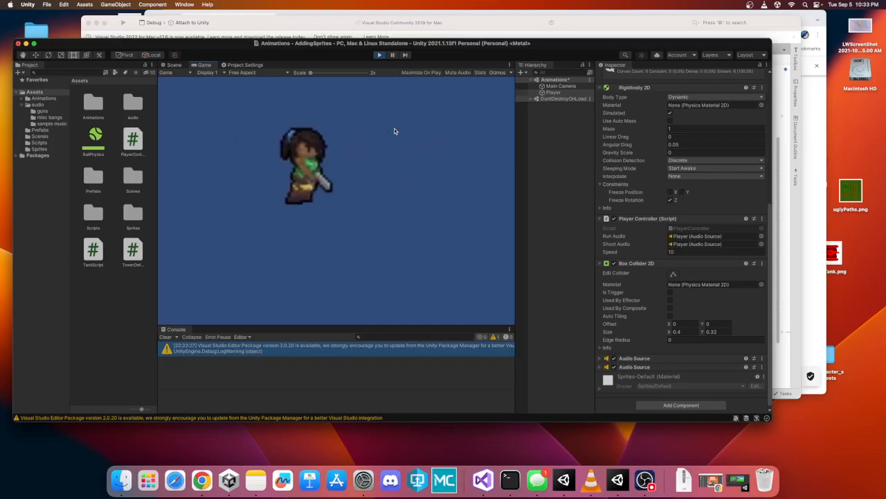
{"action": "key", "text": "Left"}
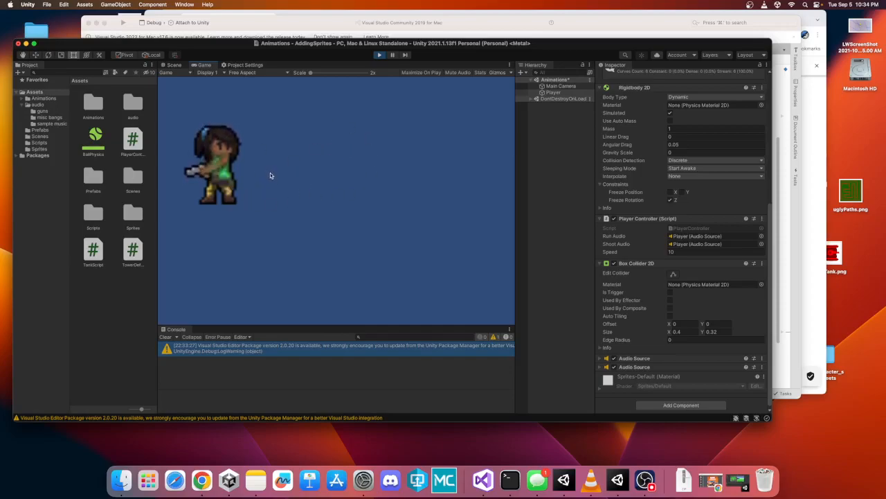
{"action": "key", "text": "space"}
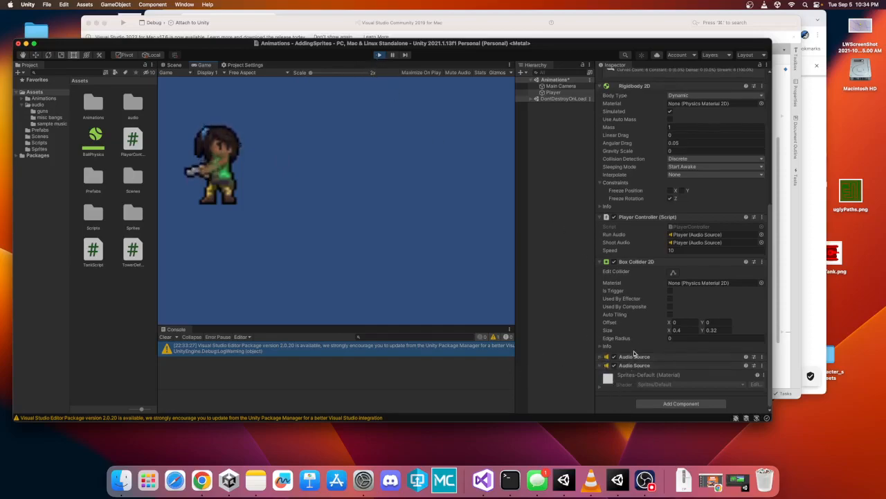
- Toggle Loop on the bn 1 Audio Source while playing, then exit Play mode
{"action": "left_click", "coordinate": [600, 367]}
{"action": "scroll", "coordinate": [629, 357], "scroll_direction": "down", "scroll_amount": 5}
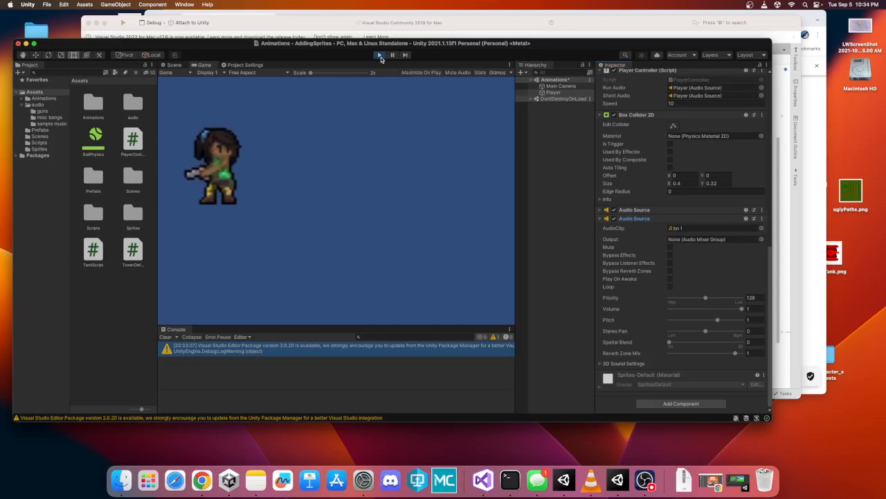
{"action": "left_click", "coordinate": [669, 286]}
{"action": "left_click", "coordinate": [365, 154]}
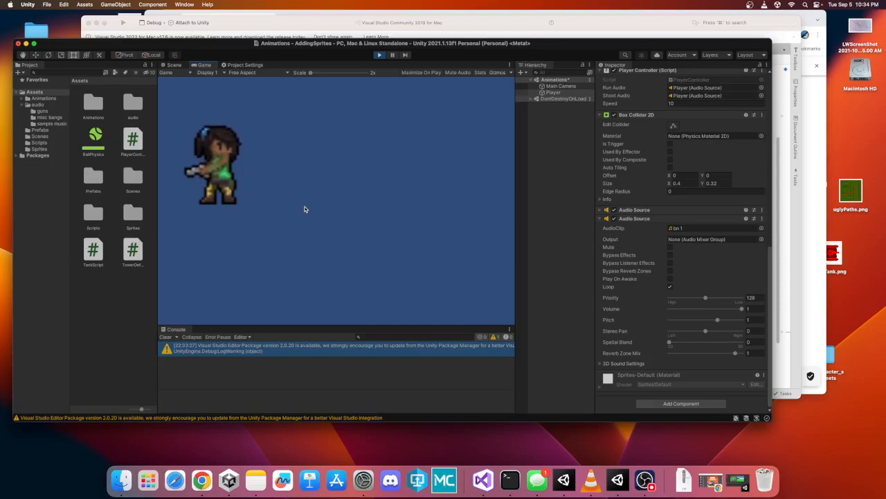
{"action": "left_click", "coordinate": [378, 54]}
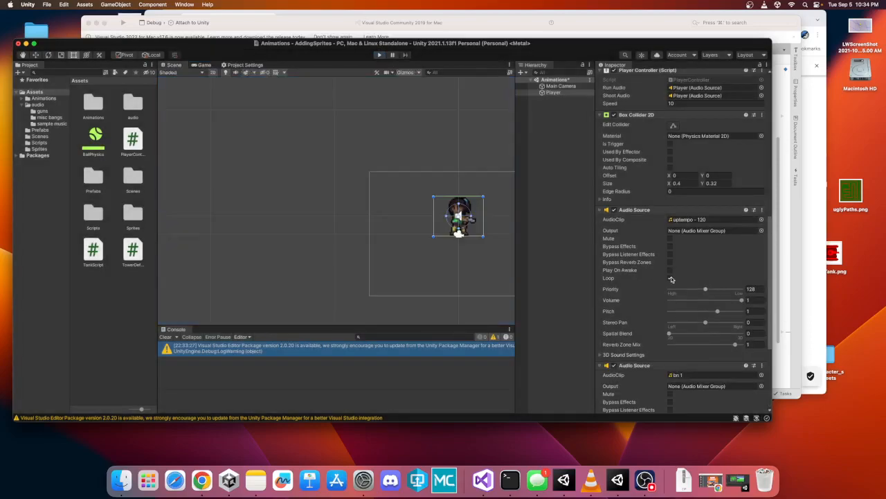
- In the script, wrap the first runAudio.Play(); in an if(runAudio.isPlaying) condition
{"action": "scroll", "coordinate": [665, 254], "scroll_direction": "down", "scroll_amount": 5}
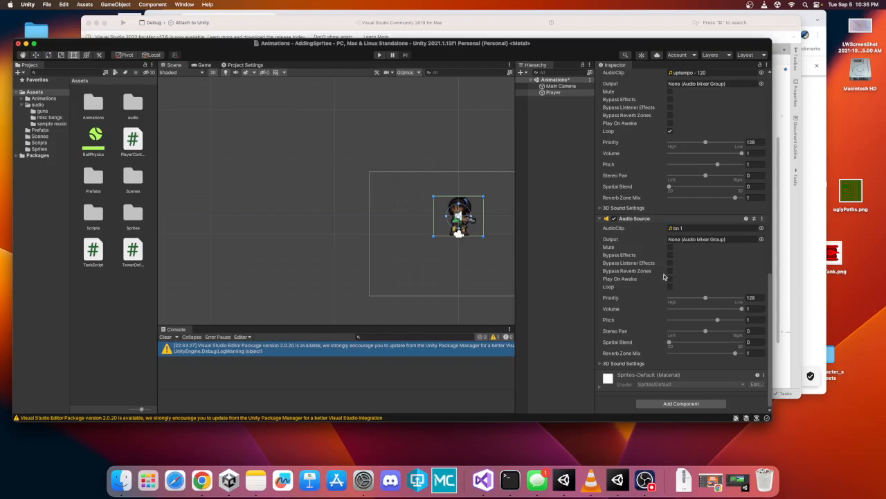
{"action": "left_click", "coordinate": [296, 25]}
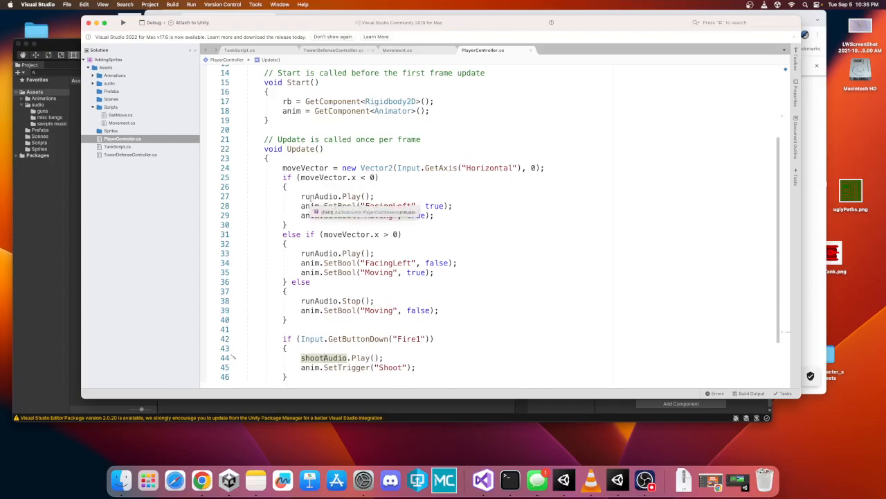
{"action": "left_click_drag", "start_coordinate": [301, 196], "coordinate": [376, 195]}
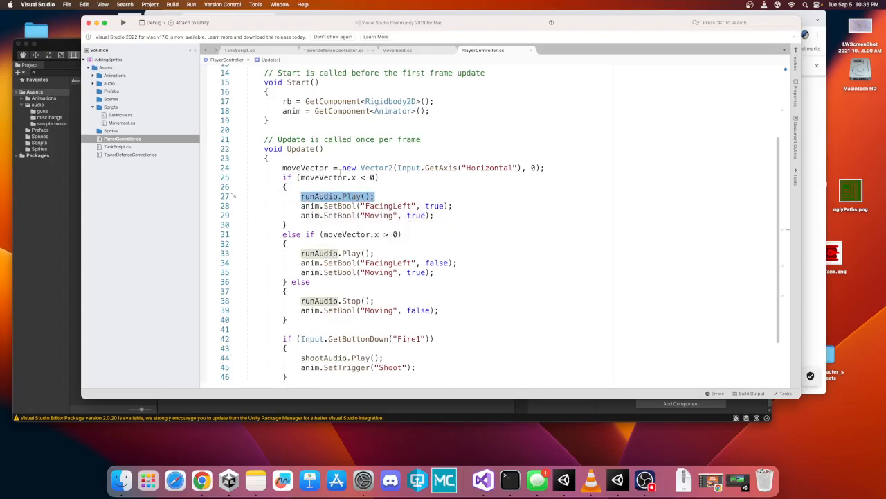
{"action": "mouse_move", "coordinate": [303, 148]}
{"action": "left_click", "coordinate": [291, 197]}
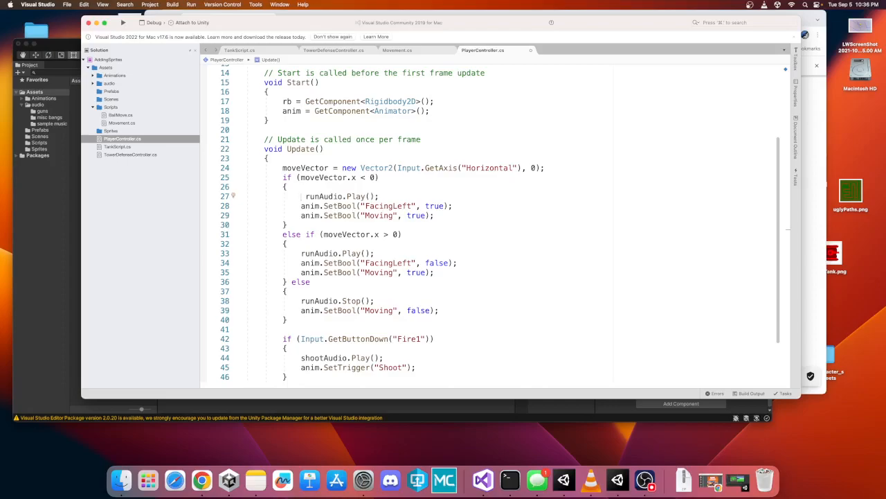
{"action": "type", "text": "if("}
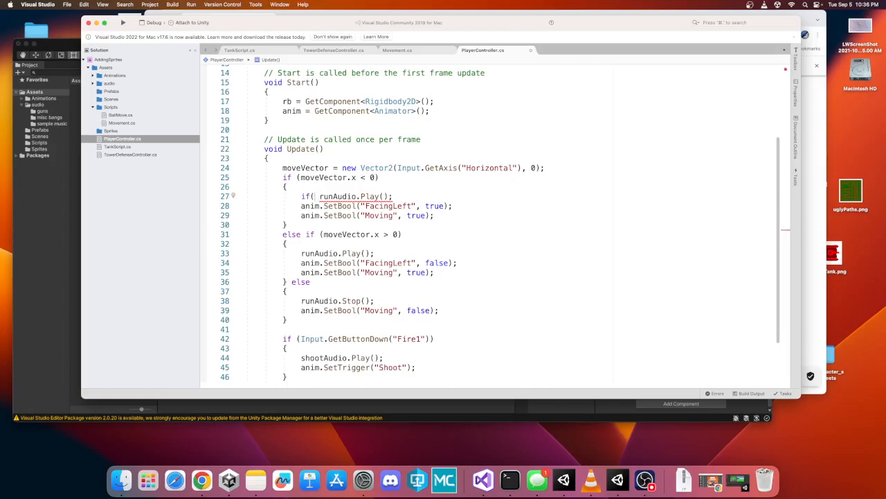
{"action": "type", "text": "runAudio."}
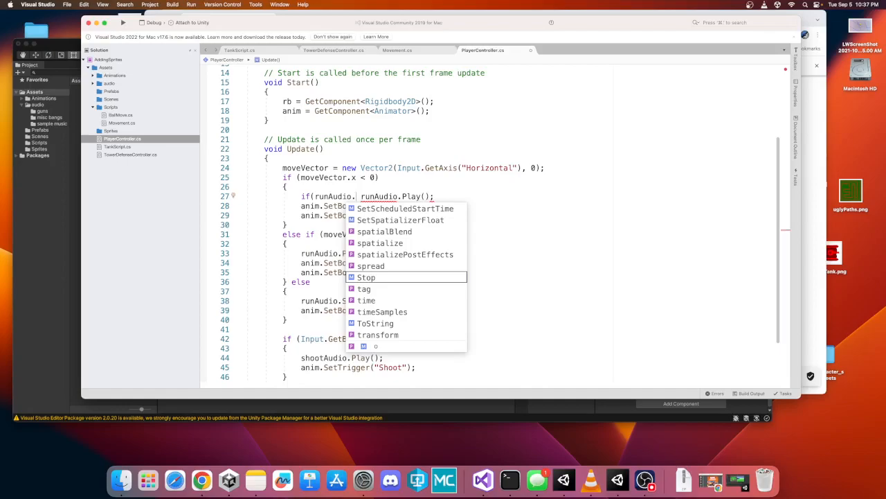
{"action": "type", "text": "is"}
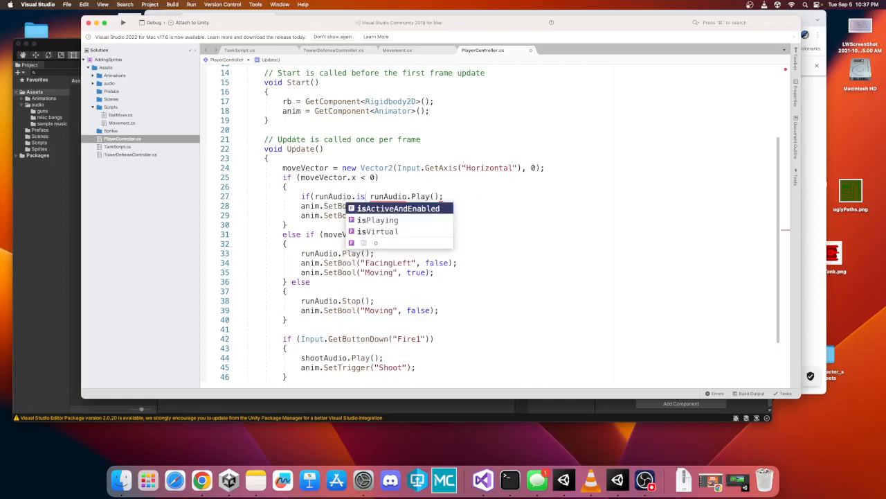
{"action": "key", "text": "Down"}
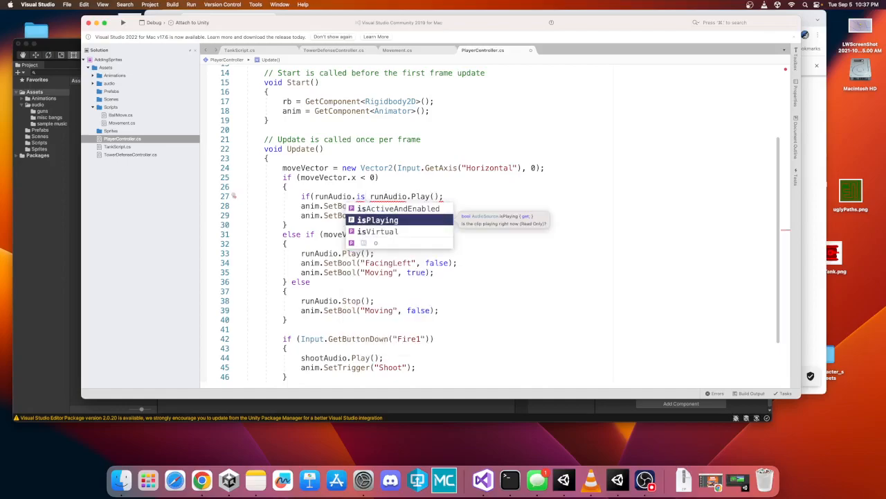
{"action": "key", "text": "Return"}
{"action": "type", "text": ")"}
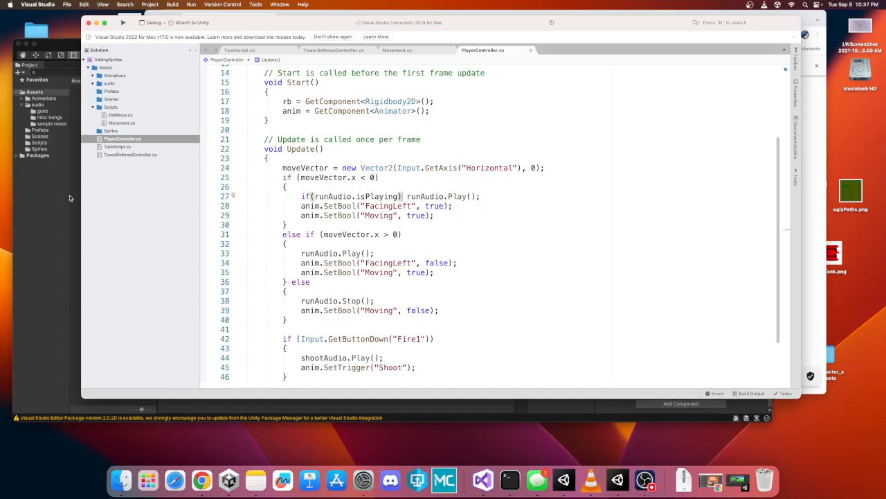
- Save the PlayerController script
{"action": "left_click", "coordinate": [103, 5]}
{"action": "mouse_move", "coordinate": [71, 6]}
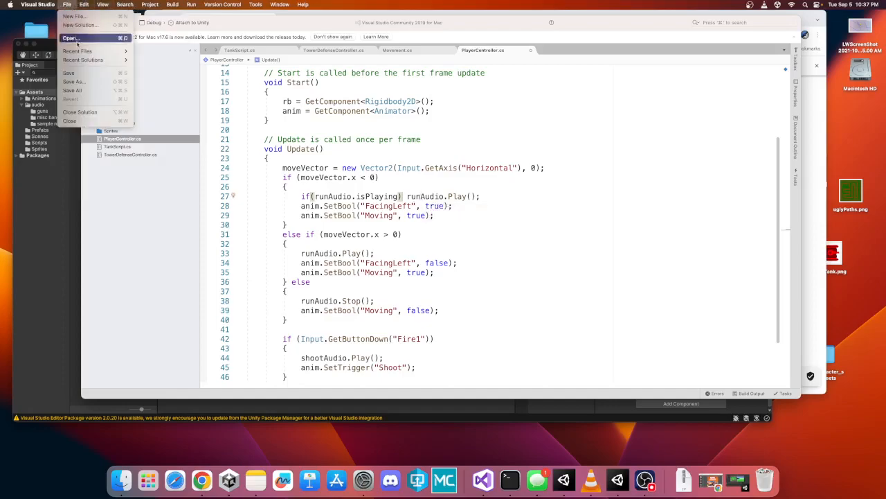
{"action": "left_click", "coordinate": [83, 73]}
- Return to Unity, enter Play mode and test moving the player left and right
{"action": "left_click", "coordinate": [55, 226]}
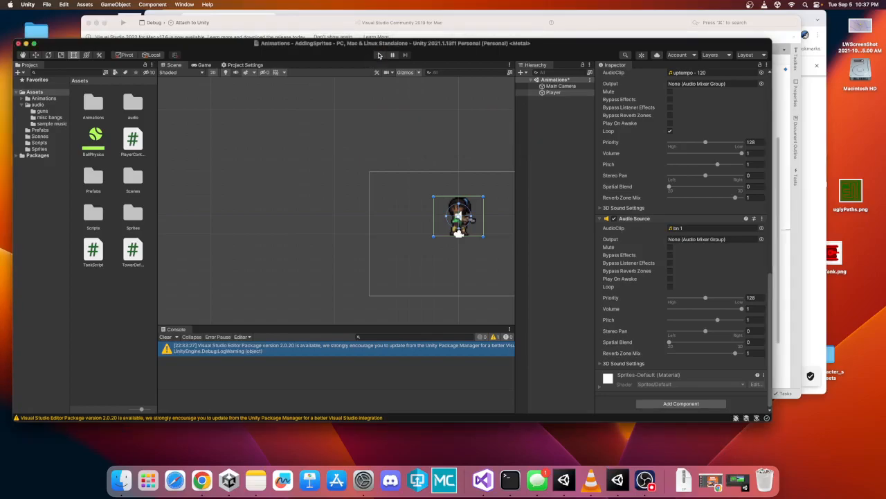
{"action": "left_click", "coordinate": [379, 55]}
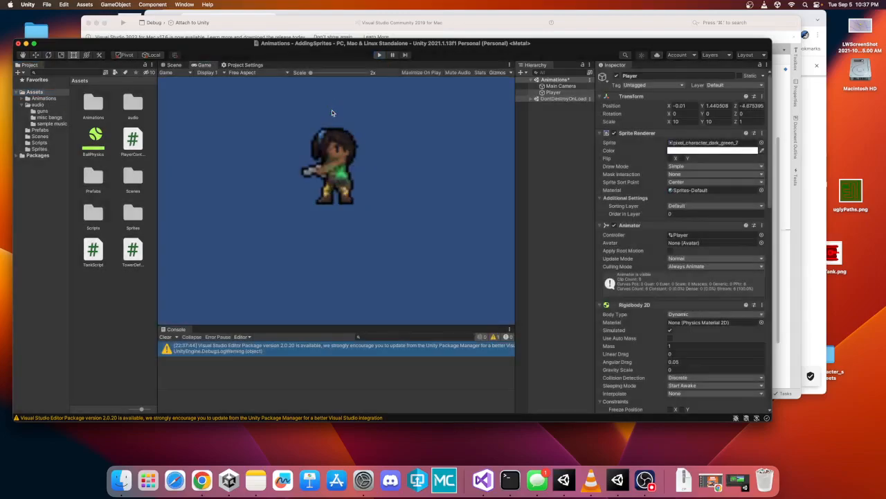
{"action": "left_click", "coordinate": [380, 55]}
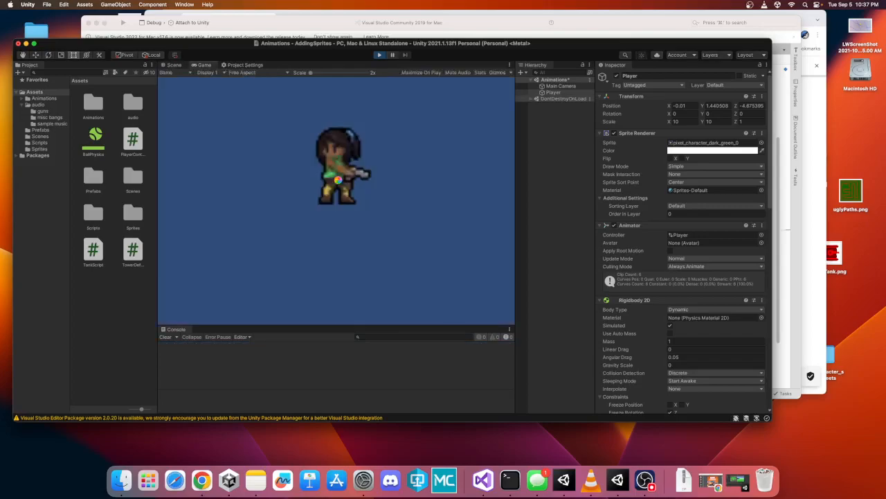
{"action": "key", "text": "Left"}
{"action": "key", "text": "Right"}
{"action": "key", "text": "Left"}
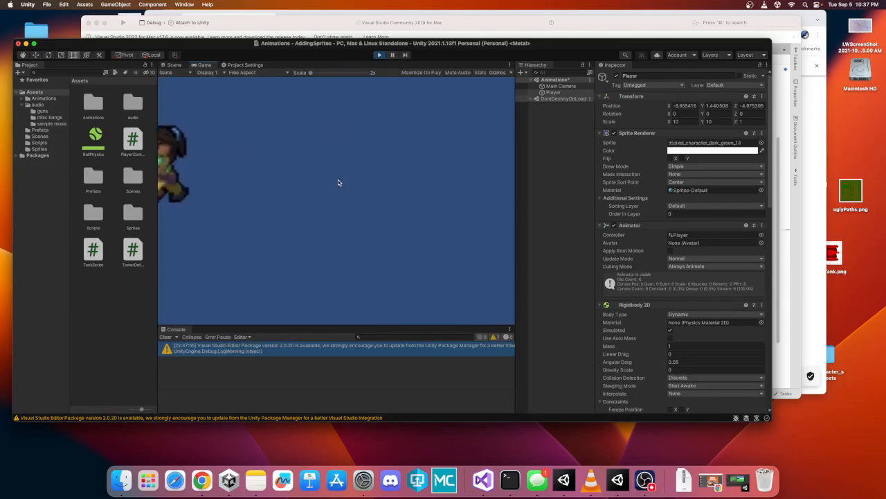
{"action": "key", "text": "Right"}
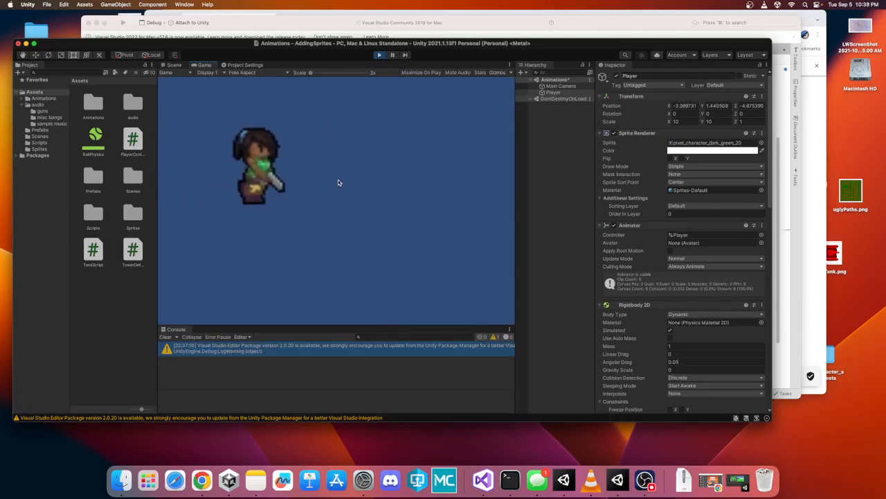
{"action": "key", "text": "Left"}
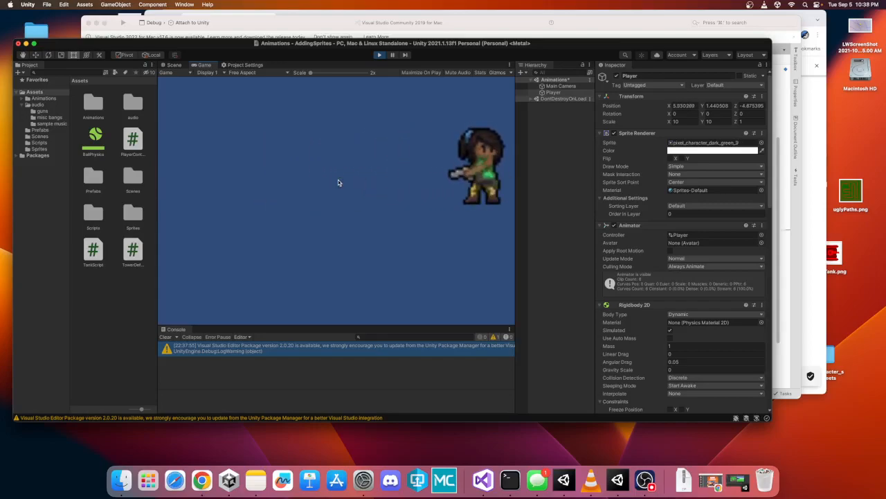
{"action": "key", "text": "Left"}
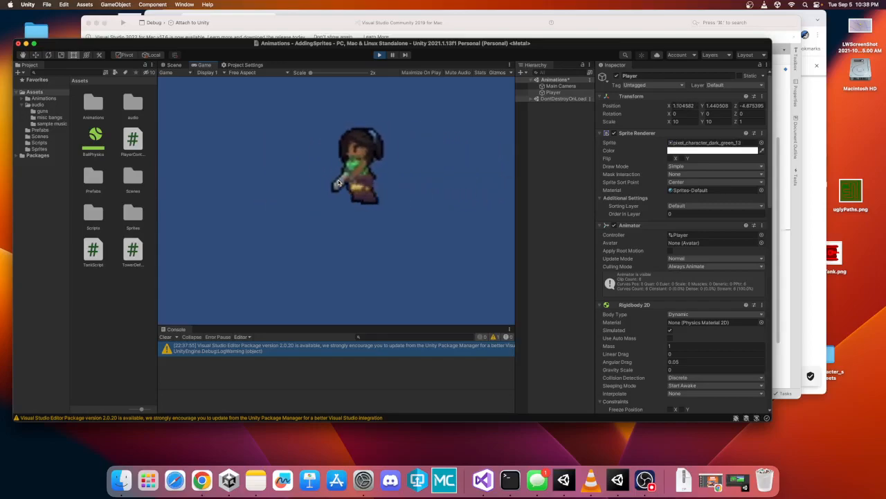
{"action": "key", "text": "Right"}
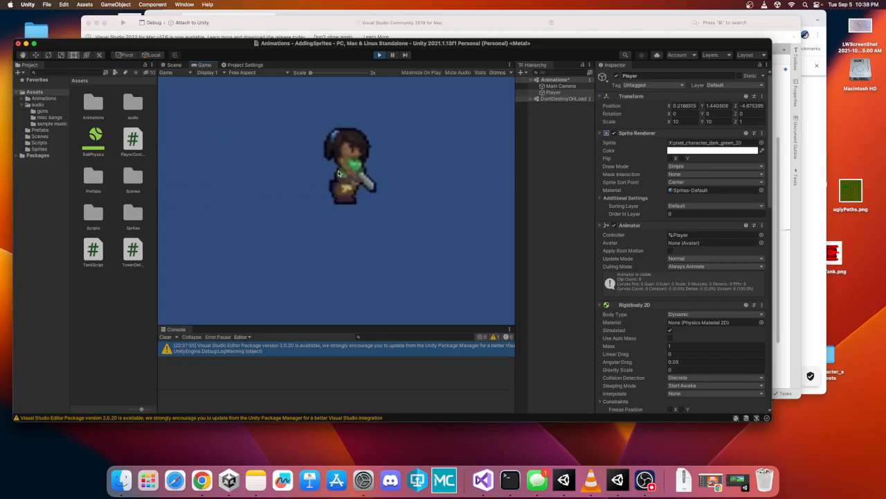
{"action": "key", "text": "Left"}
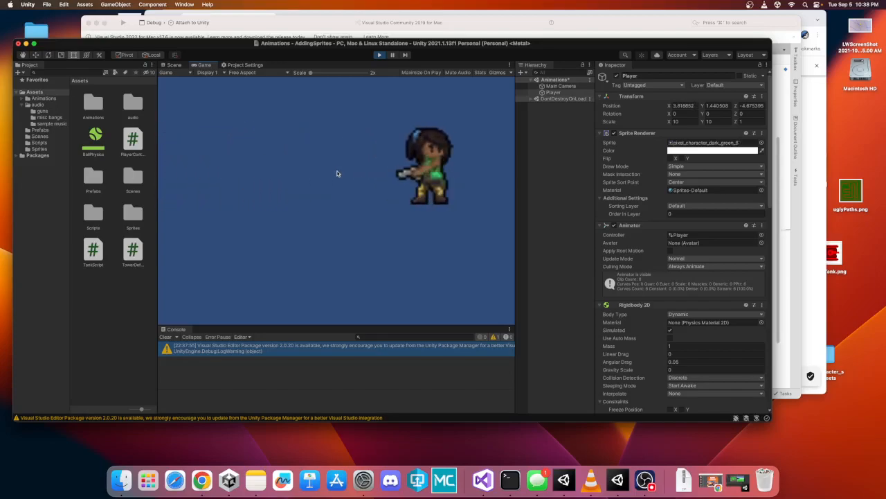
- Exit Play mode and retype the isPlaying property in the script's first runAudio condition
{"action": "left_click", "coordinate": [379, 55]}
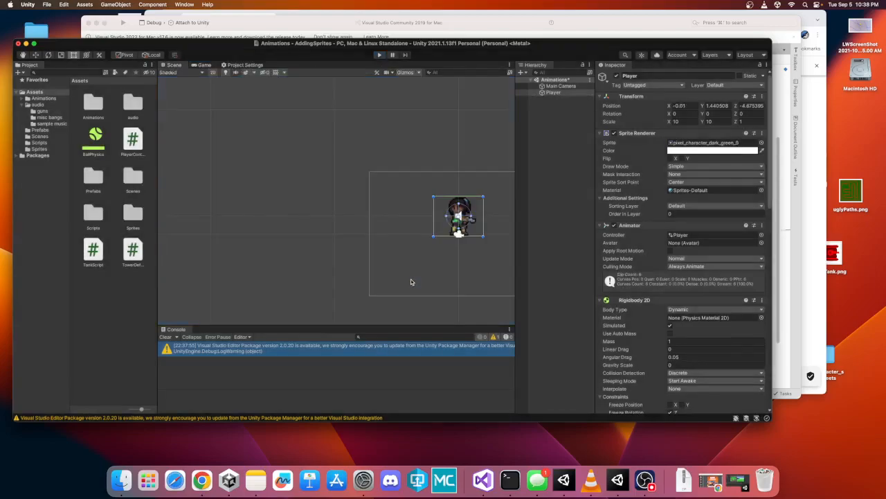
{"action": "left_click", "coordinate": [292, 29]}
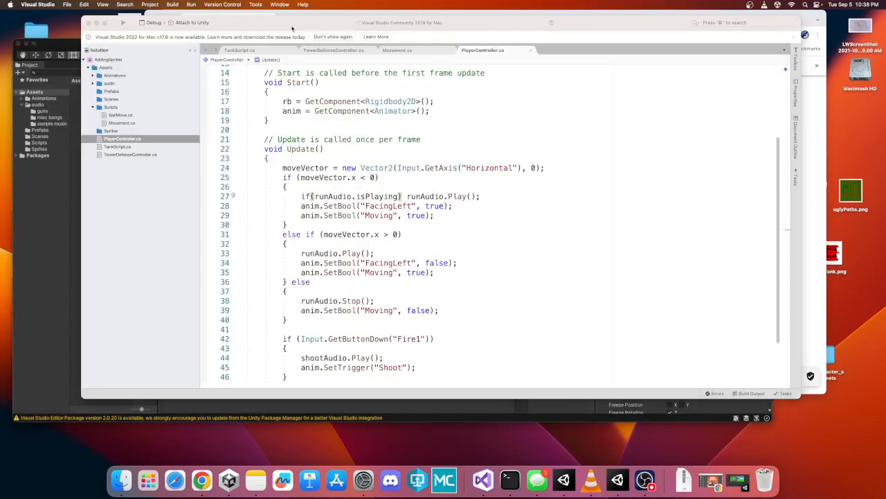
{"action": "left_click_drag", "start_coordinate": [316, 196], "coordinate": [399, 196]}
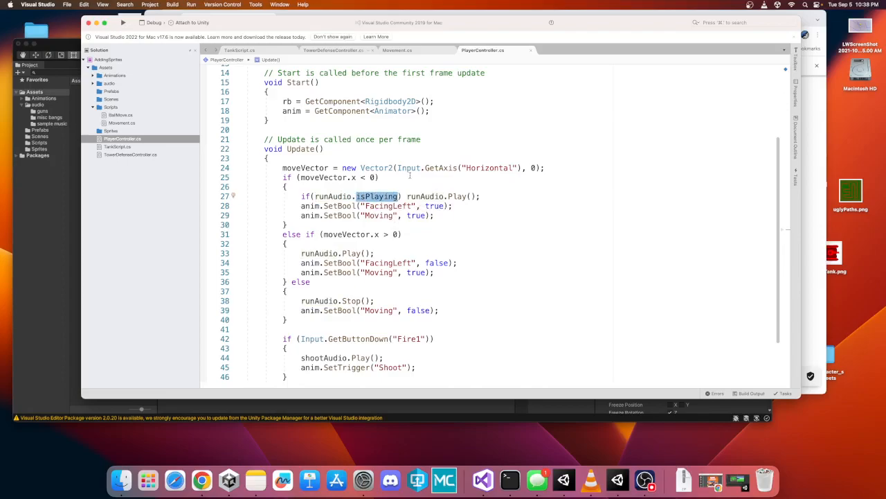
{"action": "key", "text": "BackSpace"}
{"action": "type", "text": "isno"}
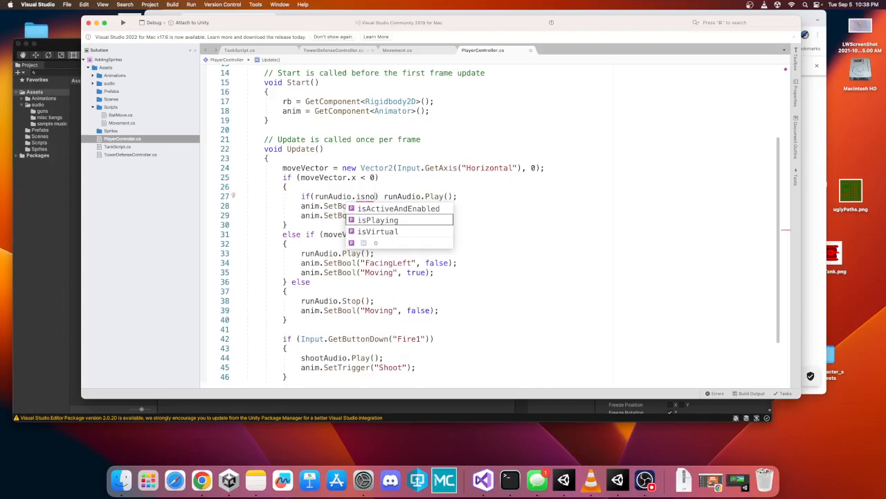
{"action": "key", "text": "BackSpace"}
{"action": "key", "text": "BackSpace"}
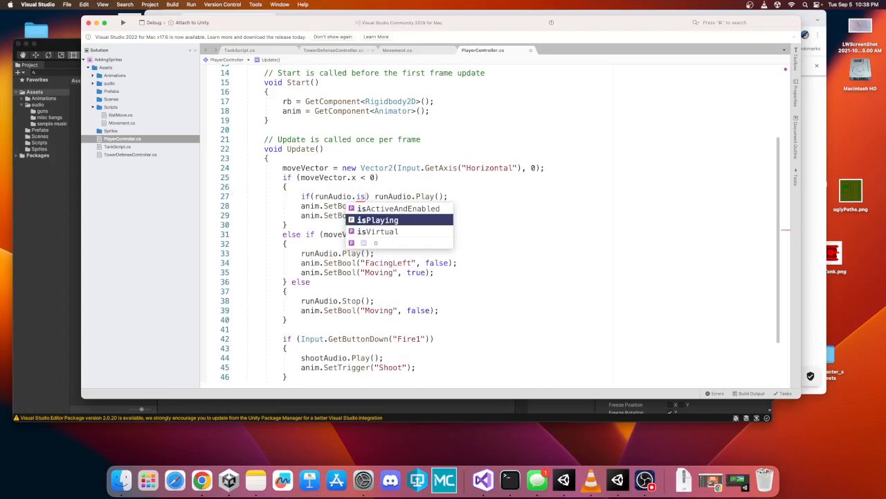
{"action": "key", "text": "Return"}
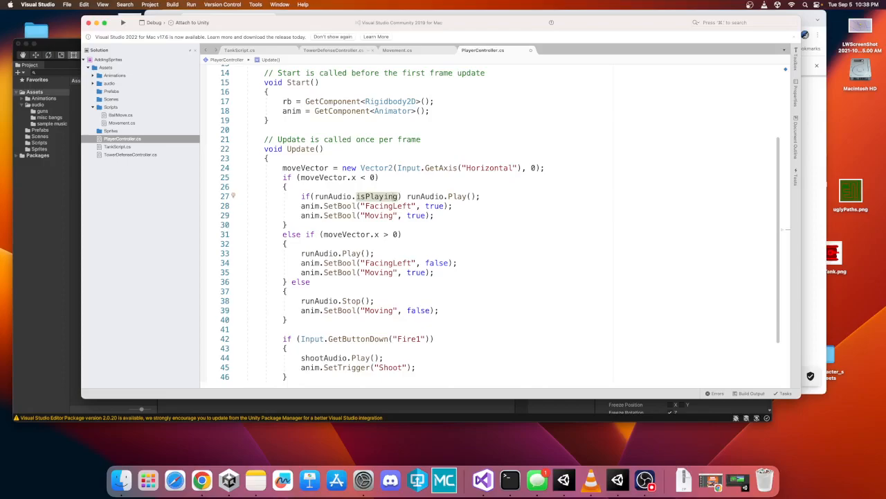
{"action": "key", "text": "Left"}
{"action": "key", "text": "Left"}
{"action": "key", "text": "Left"}
{"action": "key", "text": "Left"}
{"action": "key", "text": "Left"}
{"action": "key", "text": "Left"}
{"action": "key", "text": "Left"}
{"action": "key", "text": "Left"}
{"action": "key", "text": "Left"}
{"action": "key", "text": "Left"}
{"action": "key", "text": "Left"}
{"action": "key", "text": "Left"}
{"action": "key", "text": "Left"}
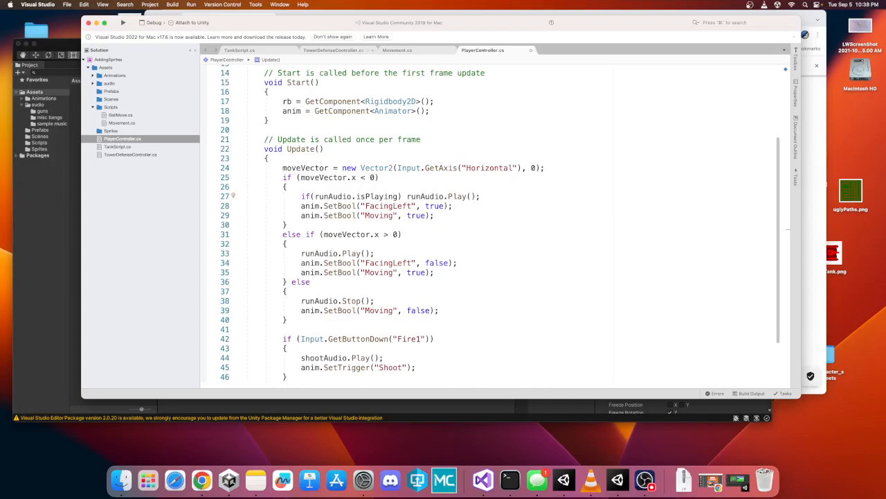
{"action": "type", "text": "!"}
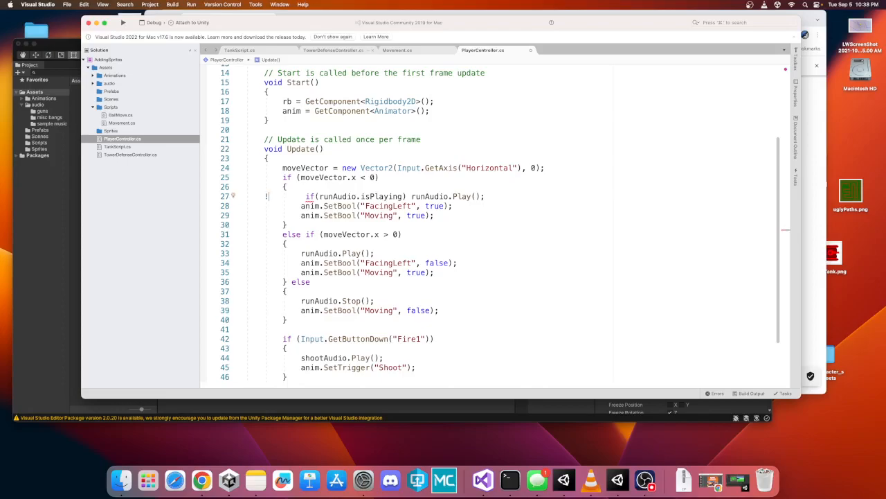
{"action": "key", "text": "BackSpace"}
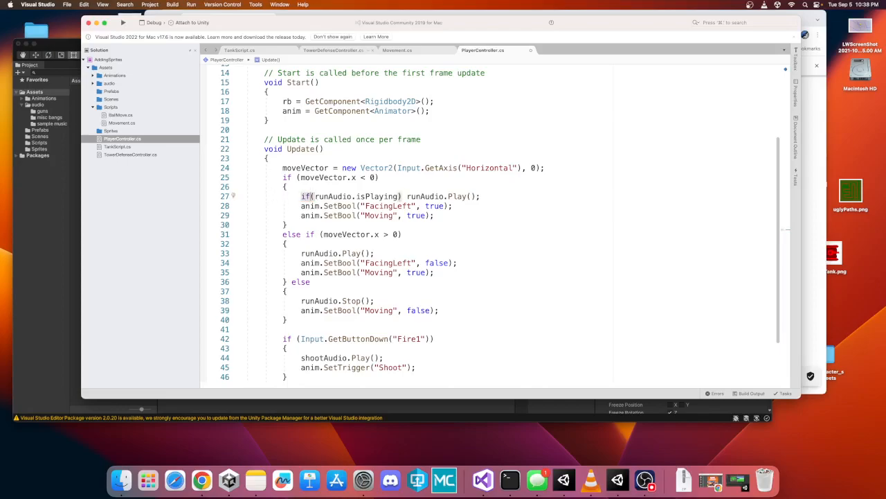
- Negate the first condition so it reads if(!runAudio.isPlaying) before runAudio.Play();
{"action": "key", "text": "Right"}
{"action": "key", "text": "Right"}
{"action": "key", "text": "Right"}
{"action": "key", "text": "Right"}
{"action": "key", "text": "Left"}
{"action": "key", "text": "Right"}
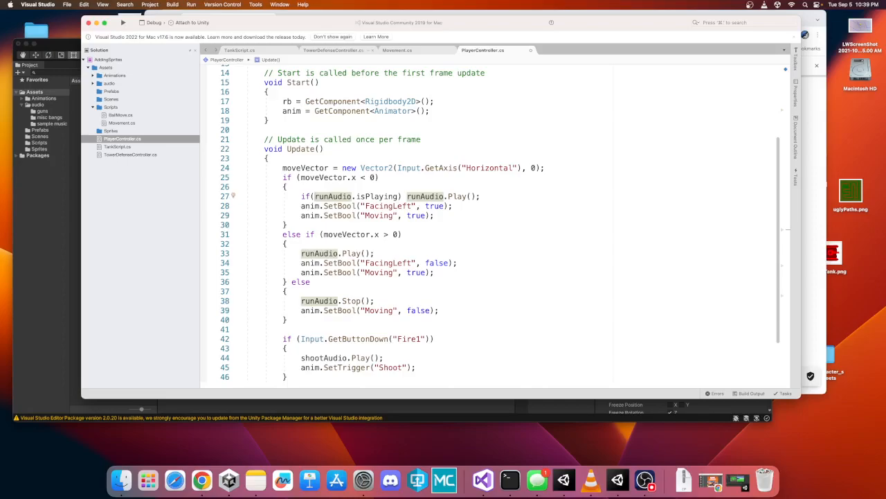
{"action": "type", "text": "!"}
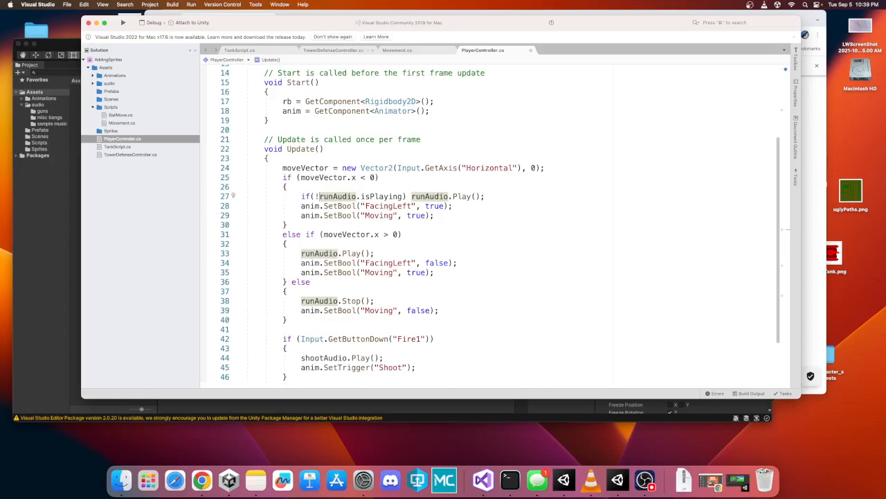
- Return to Unity, test moving the player left and right in Play mode, then exit Play mode
{"action": "mouse_move", "coordinate": [315, 196]}
{"action": "left_mouse_down"}
{"action": "mouse_move", "coordinate": [246, 196]}
{"action": "mouse_move", "coordinate": [405, 197]}
{"action": "left_mouse_up"}
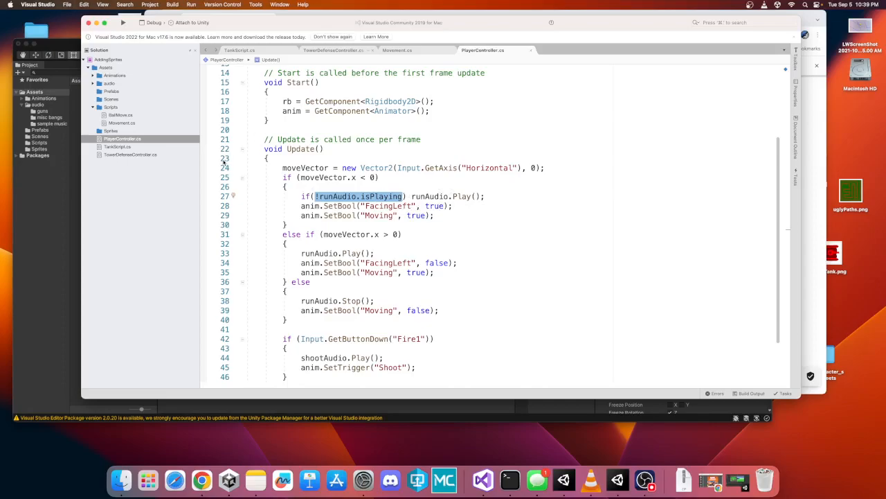
{"action": "key", "text": "Left"}
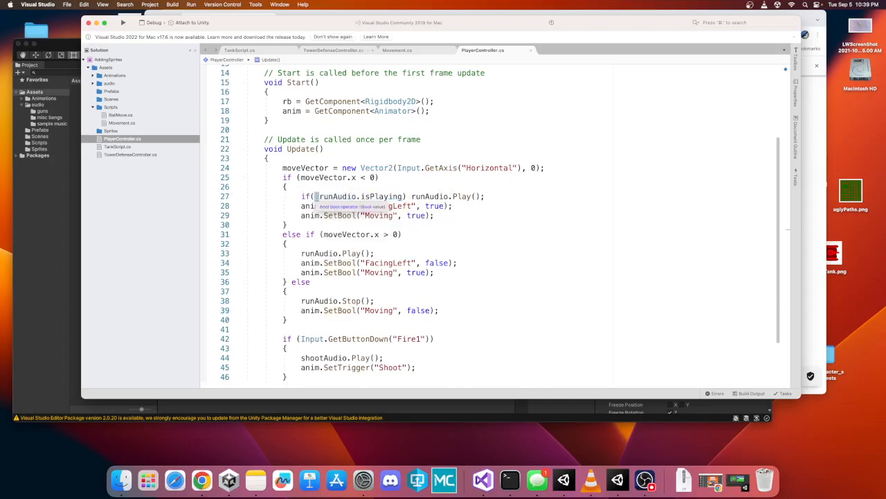
{"action": "left_click", "coordinate": [63, 204]}
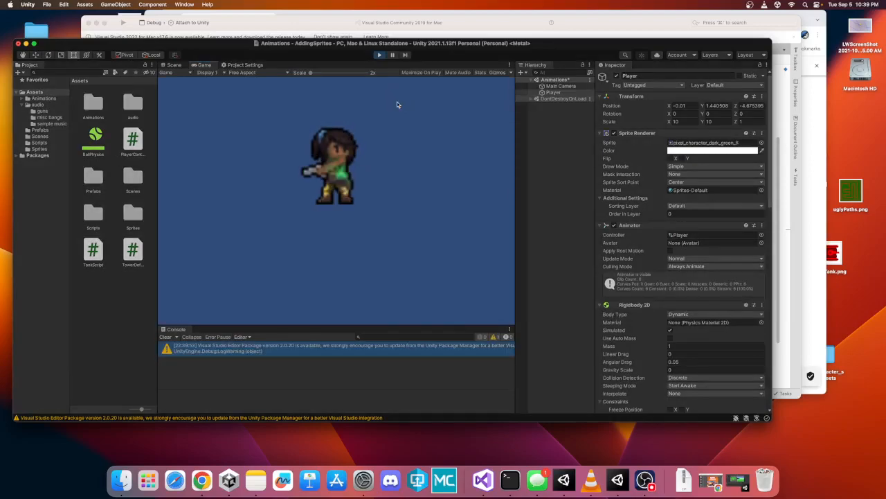
{"action": "key", "text": "Right"}
{"action": "key", "text": "Right"}
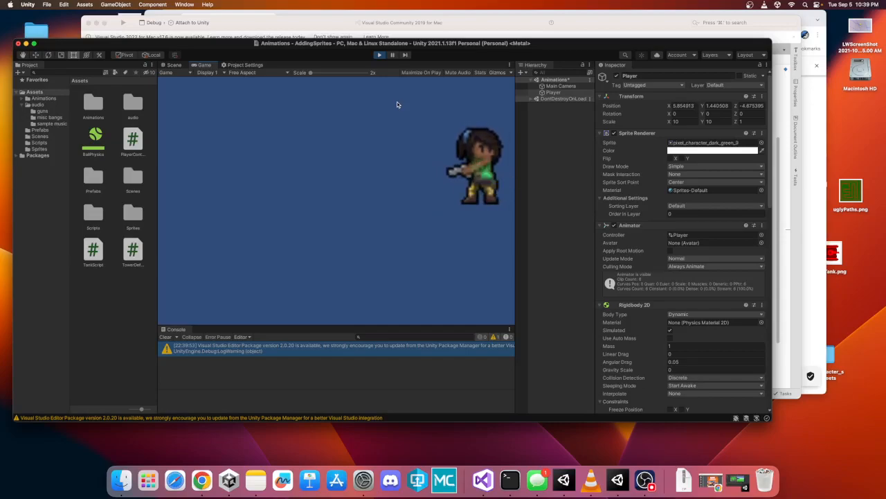
{"action": "key", "text": "Left"}
{"action": "key", "text": "Left"}
{"action": "key", "text": "Left"}
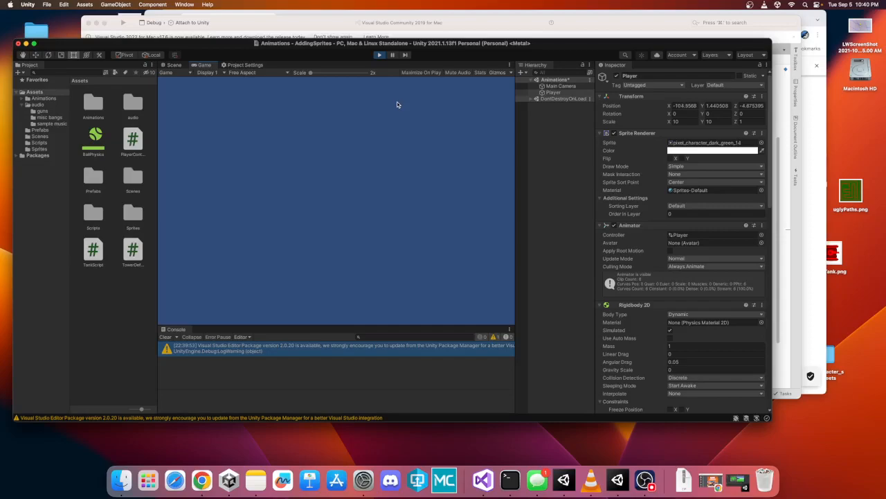
{"action": "left_click", "coordinate": [379, 55]}
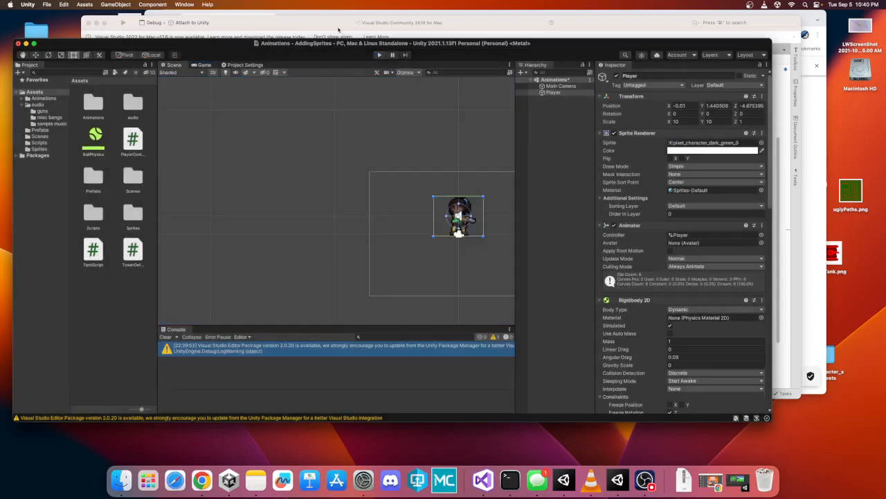
- Copy the if(!runAudio.isPlaying) line over the second runAudio.Play(); line and save the script
{"action": "left_click", "coordinate": [303, 25]}
{"action": "left_click_drag", "start_coordinate": [493, 196], "coordinate": [223, 199]}
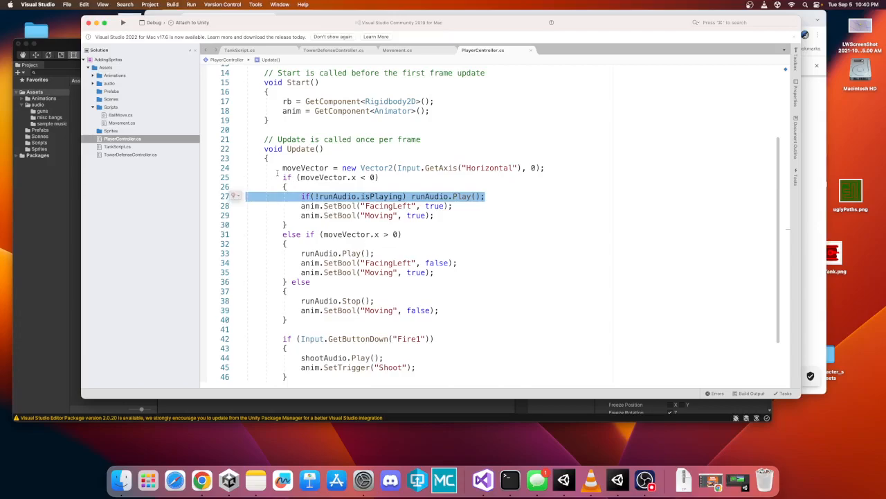
{"action": "left_click_drag", "start_coordinate": [374, 253], "coordinate": [247, 254]}
{"action": "type", "text": "if (!runAudio.isPlaying) runAudio.Play();"}
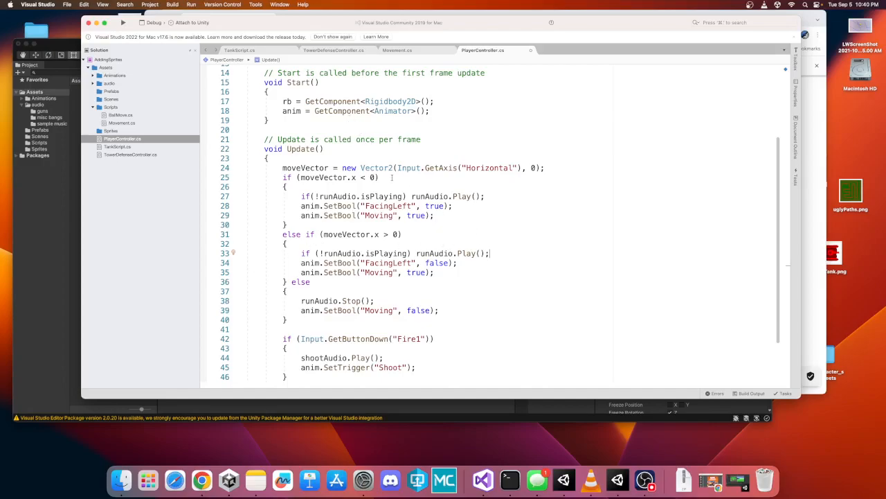
{"action": "left_click", "coordinate": [103, 5]}
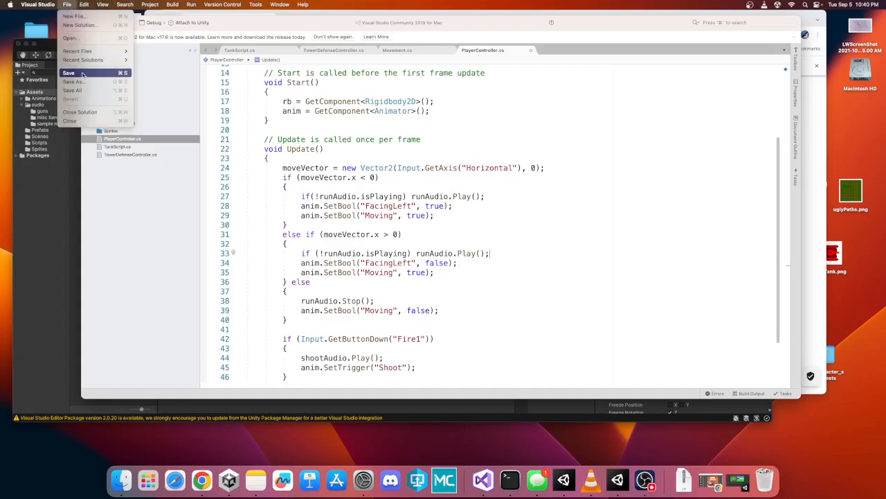
{"action": "left_click", "coordinate": [86, 72]}
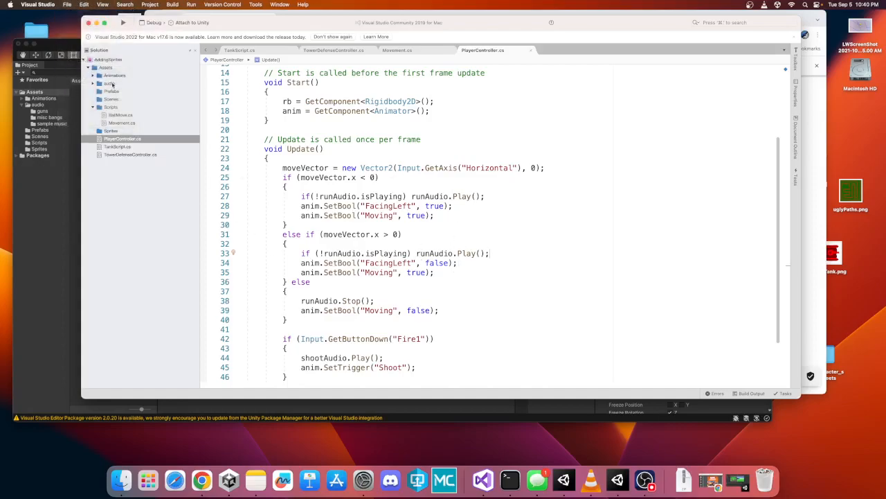
- Return to Unity, enter Play mode, test moving the player left and right, and exit Play mode
{"action": "left_click", "coordinate": [27, 189]}
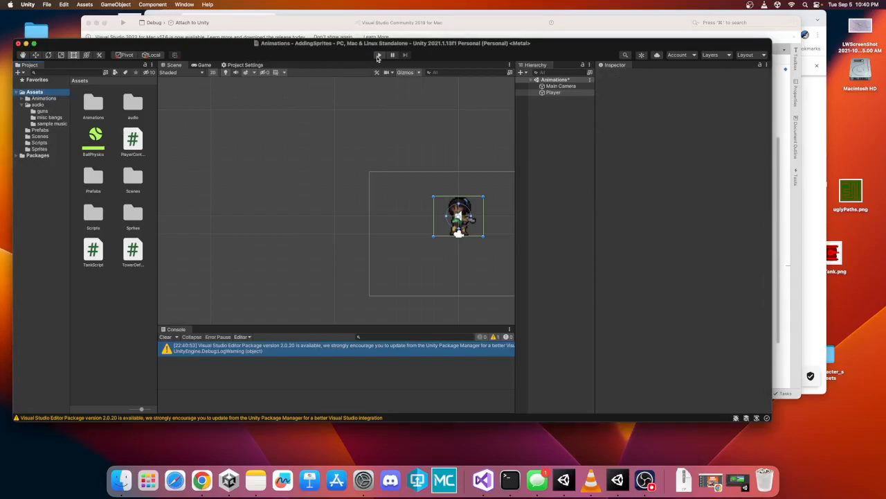
{"action": "left_click", "coordinate": [379, 55]}
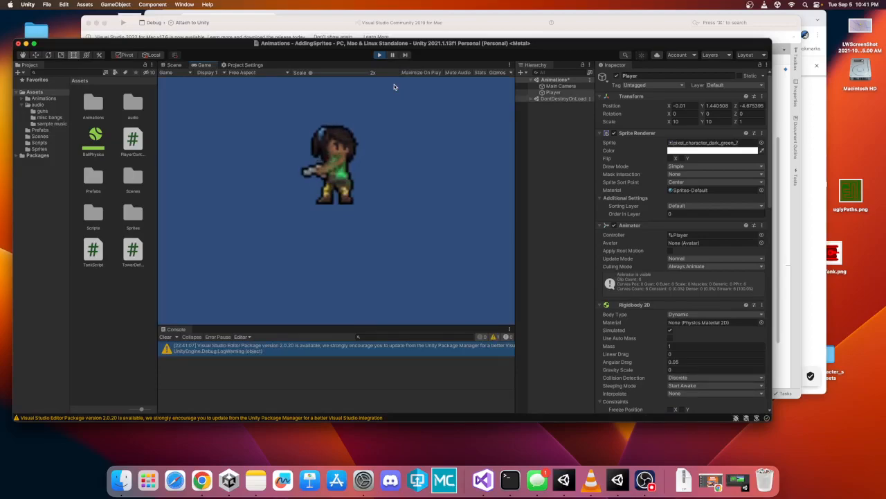
{"action": "key", "text": "Left"}
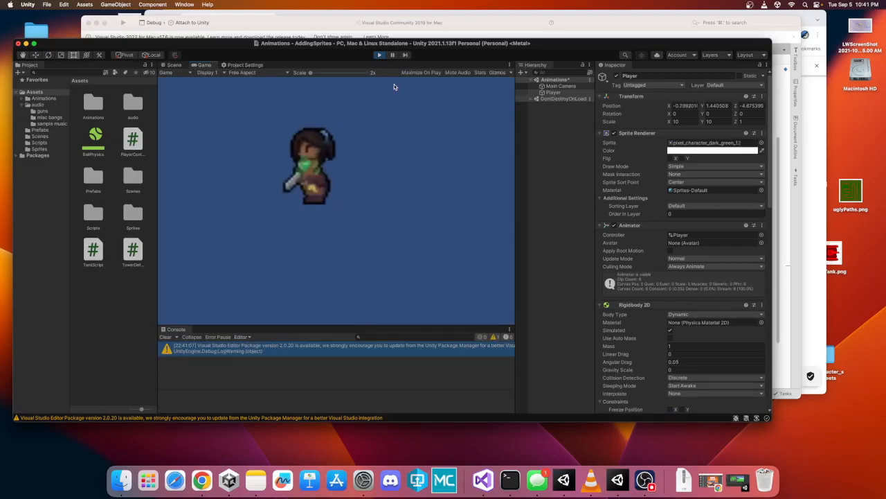
{"action": "key", "text": "Right"}
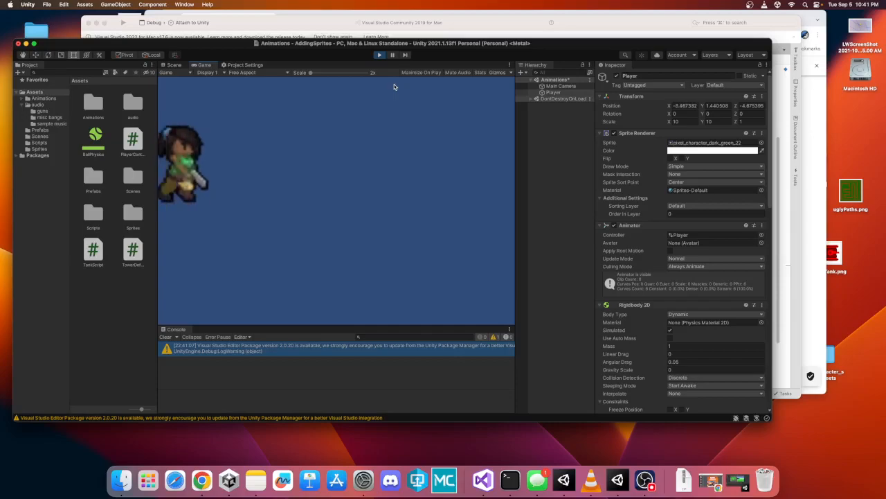
{"action": "key", "text": "Left"}
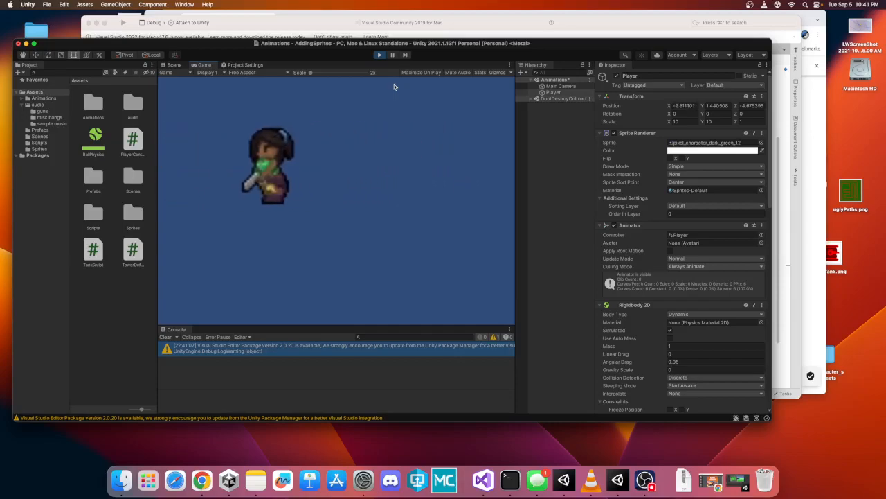
{"action": "key", "text": "Right"}
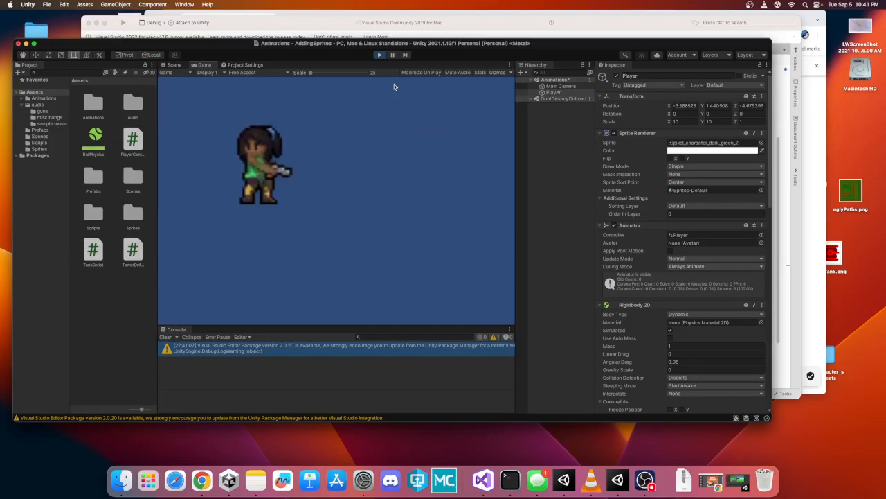
{"action": "key", "text": "Right"}
{"action": "key", "text": "Left"}
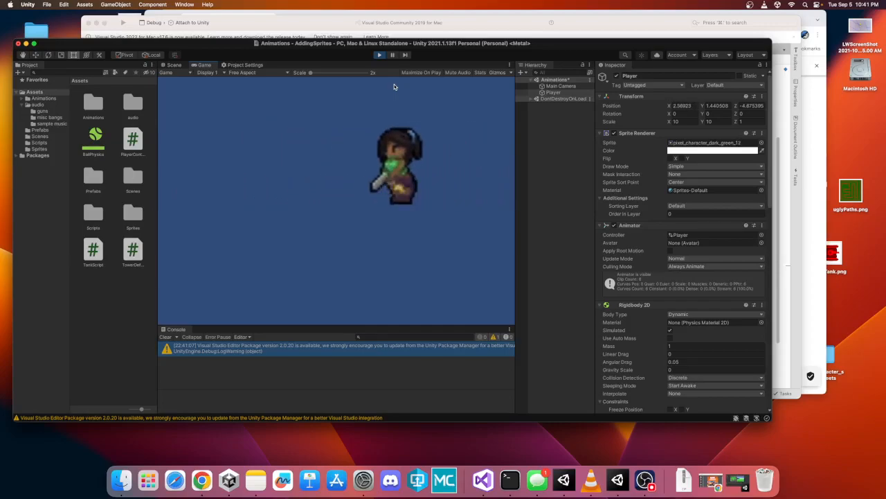
{"action": "key", "text": "Right"}
{"action": "key", "text": "Left"}
{"action": "key", "text": "Right"}
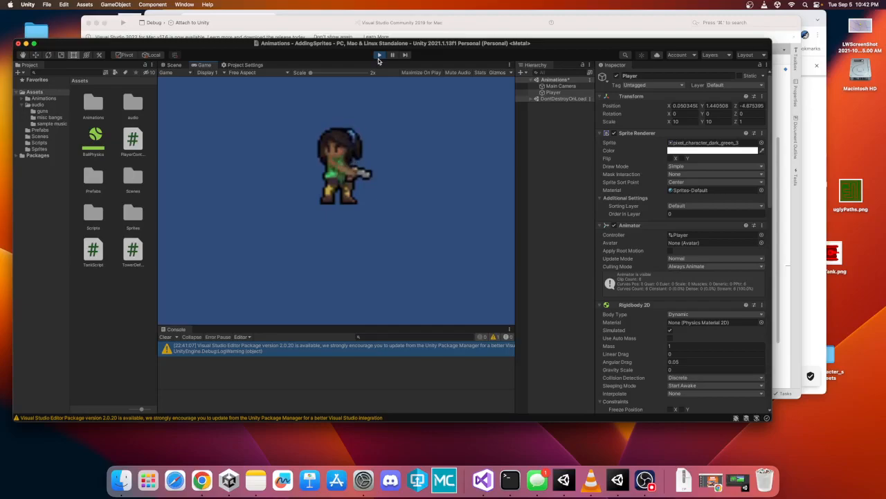
{"action": "left_click", "coordinate": [378, 55]}
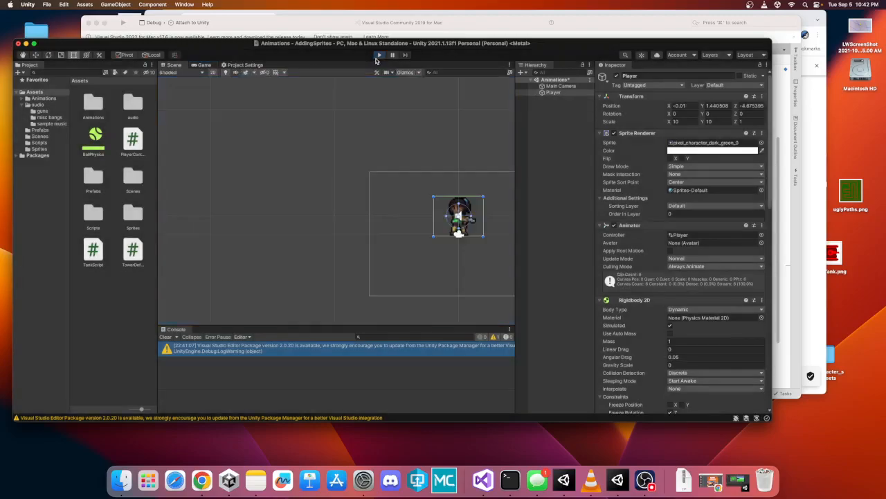
- In the script's Fire1 block, replace shootAudio.Play(); with shootAudio.PlayOneShot(shootAudio.clip); and save all files
{"action": "left_click", "coordinate": [291, 24]}
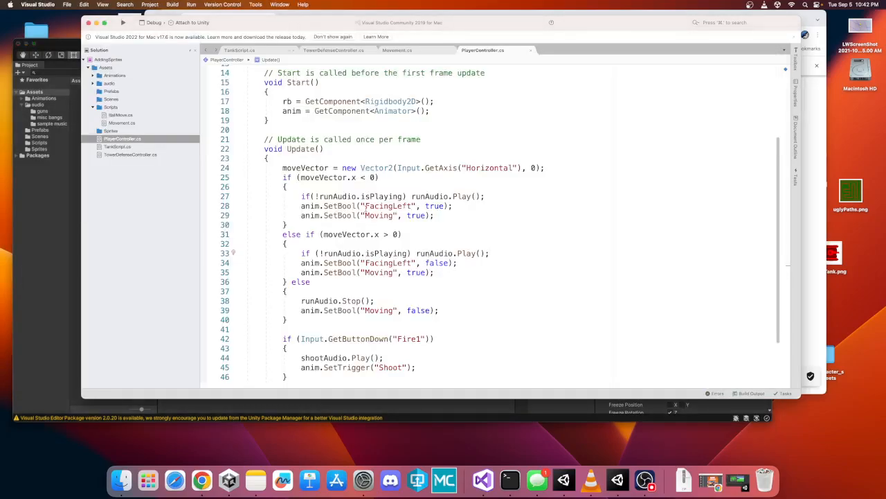
{"action": "scroll", "coordinate": [383, 287], "scroll_direction": "down", "scroll_amount": 5}
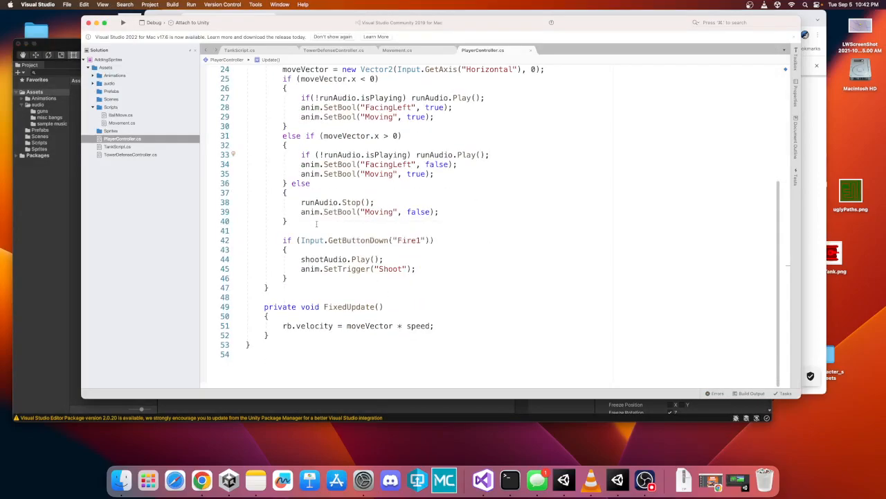
{"action": "left_click", "coordinate": [302, 260]}
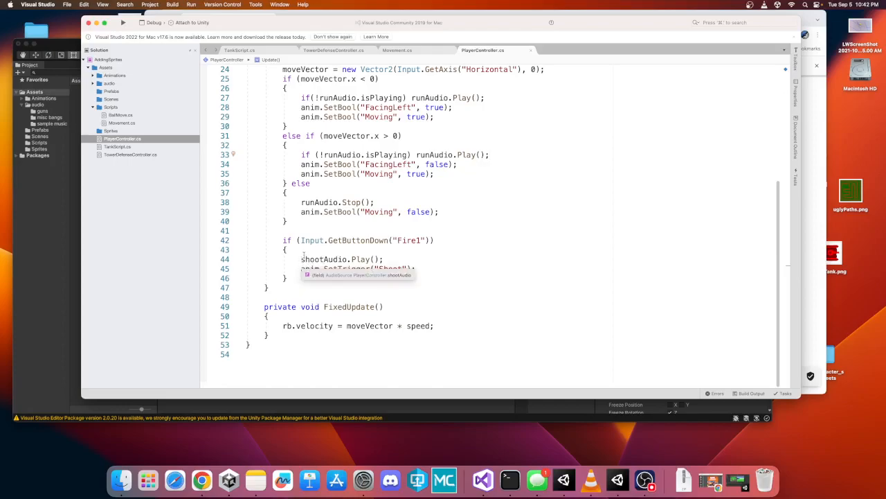
{"action": "left_click_drag", "start_coordinate": [302, 259], "coordinate": [386, 256]}
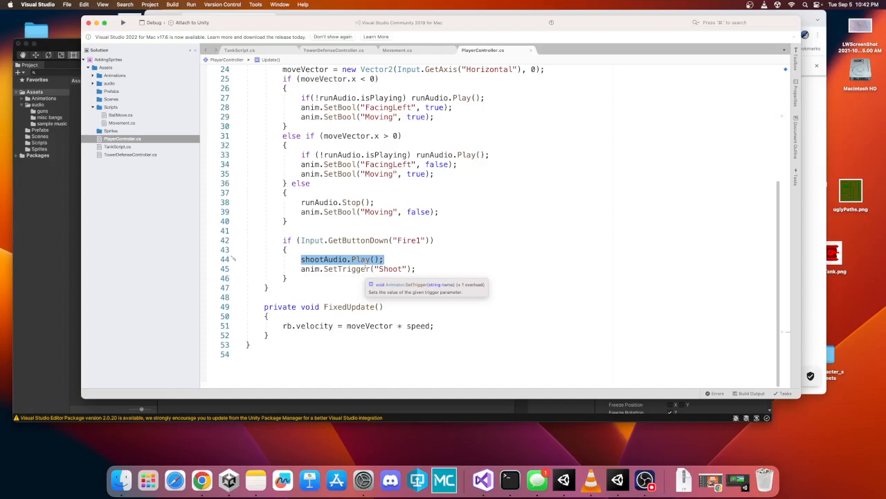
{"action": "left_click_drag", "start_coordinate": [302, 154], "coordinate": [427, 154]}
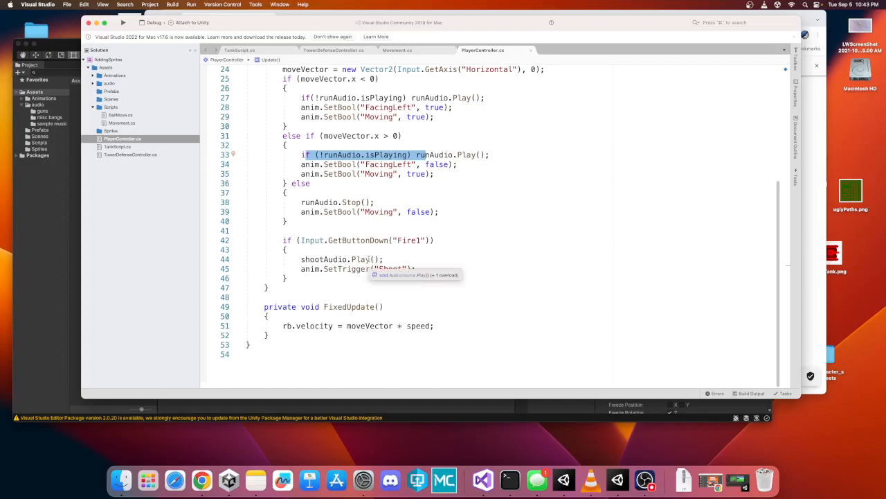
{"action": "left_click", "coordinate": [372, 259]}
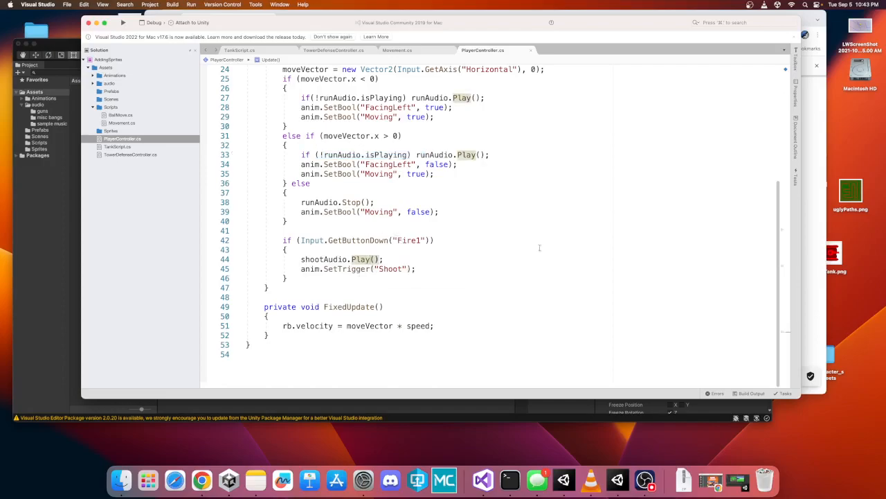
{"action": "type", "text": "OneShot"}
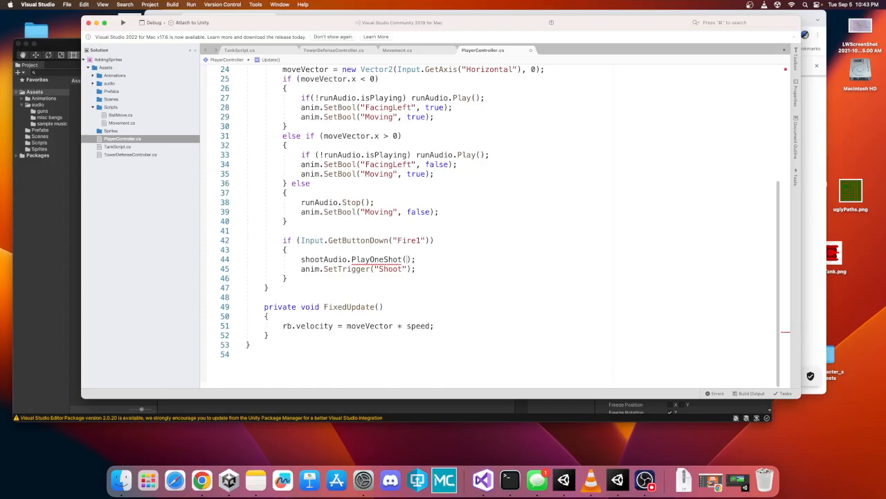
{"action": "type", "text": "shootAudio"}
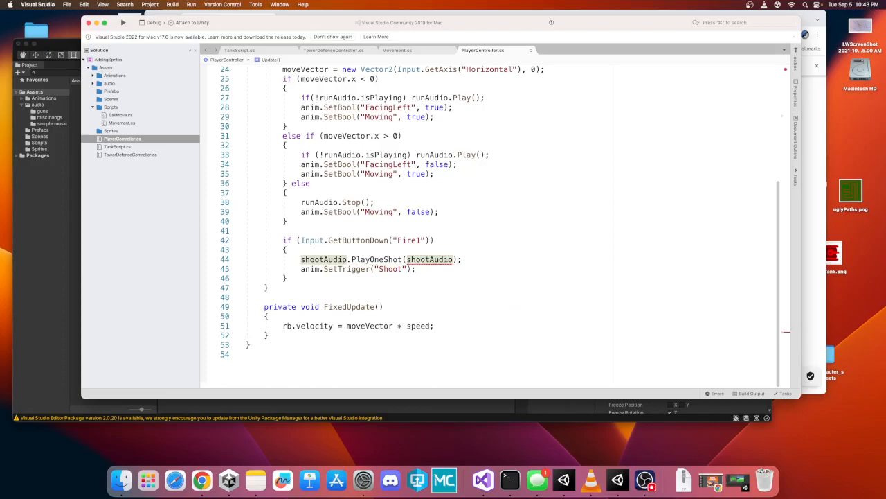
{"action": "type", "text": ".cl"}
{"action": "key", "text": "Return"}
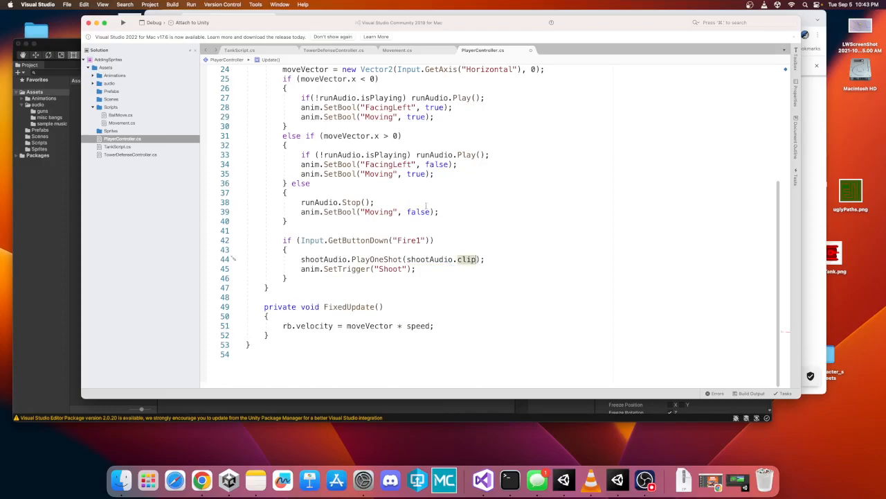
{"action": "left_click", "coordinate": [67, 5]}
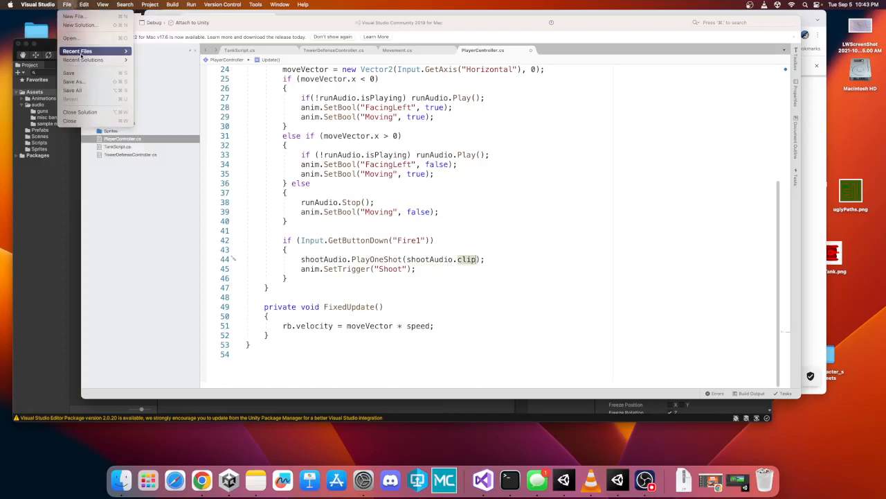
{"action": "left_click", "coordinate": [80, 90]}
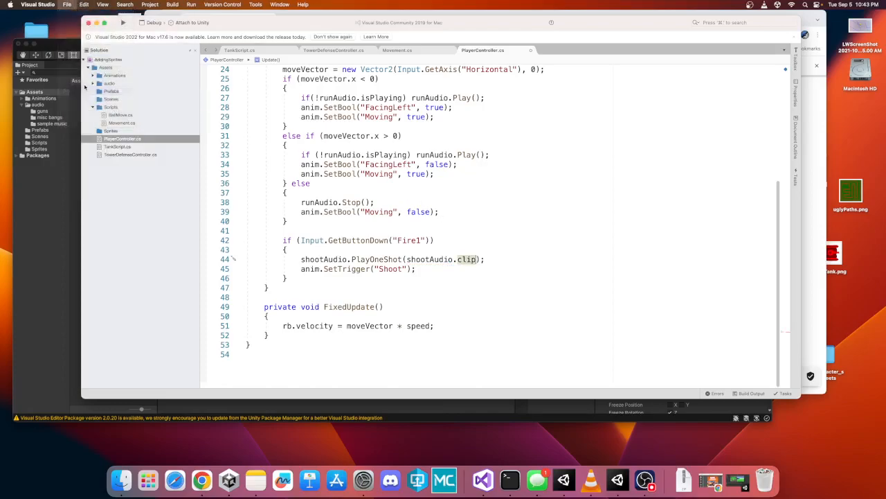
- Return to Unity, enter Play mode to test shooting, then exit Play mode
{"action": "left_click", "coordinate": [59, 220]}
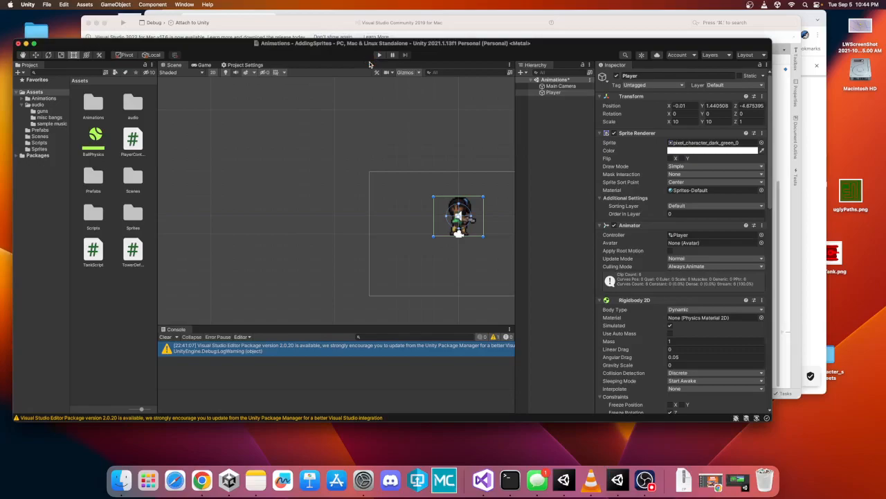
{"action": "left_click", "coordinate": [378, 55]}
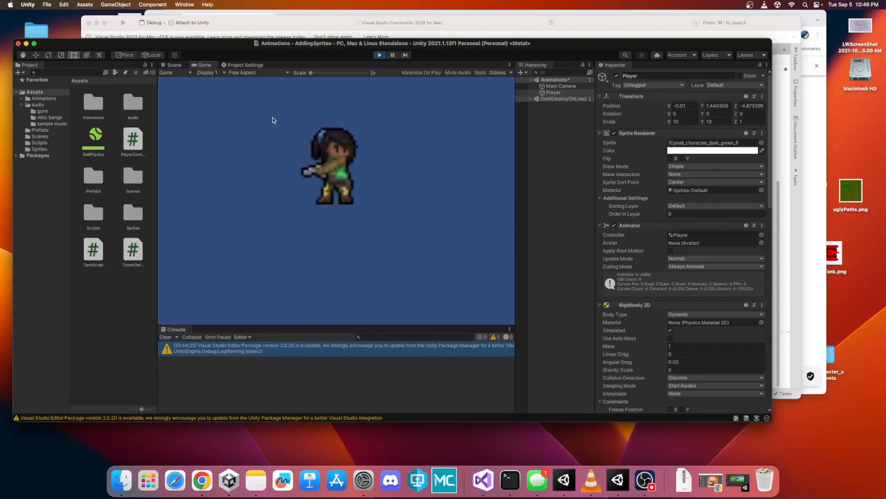
{"action": "left_click", "coordinate": [379, 55]}
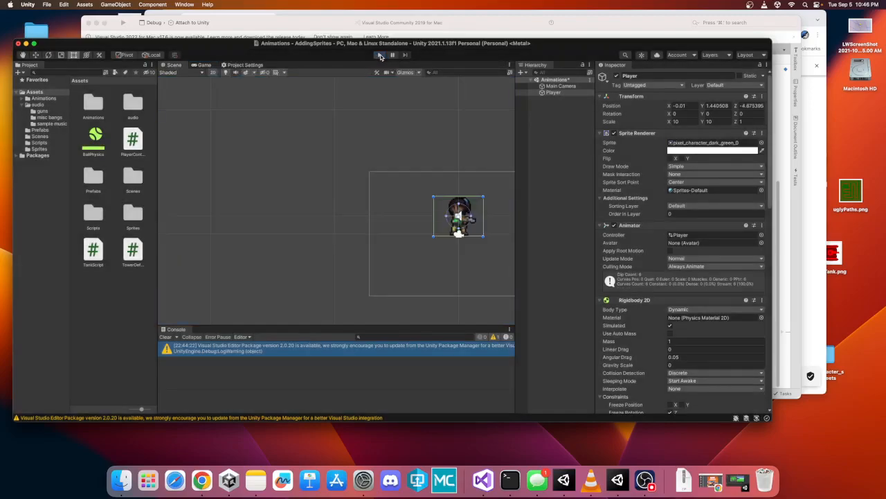